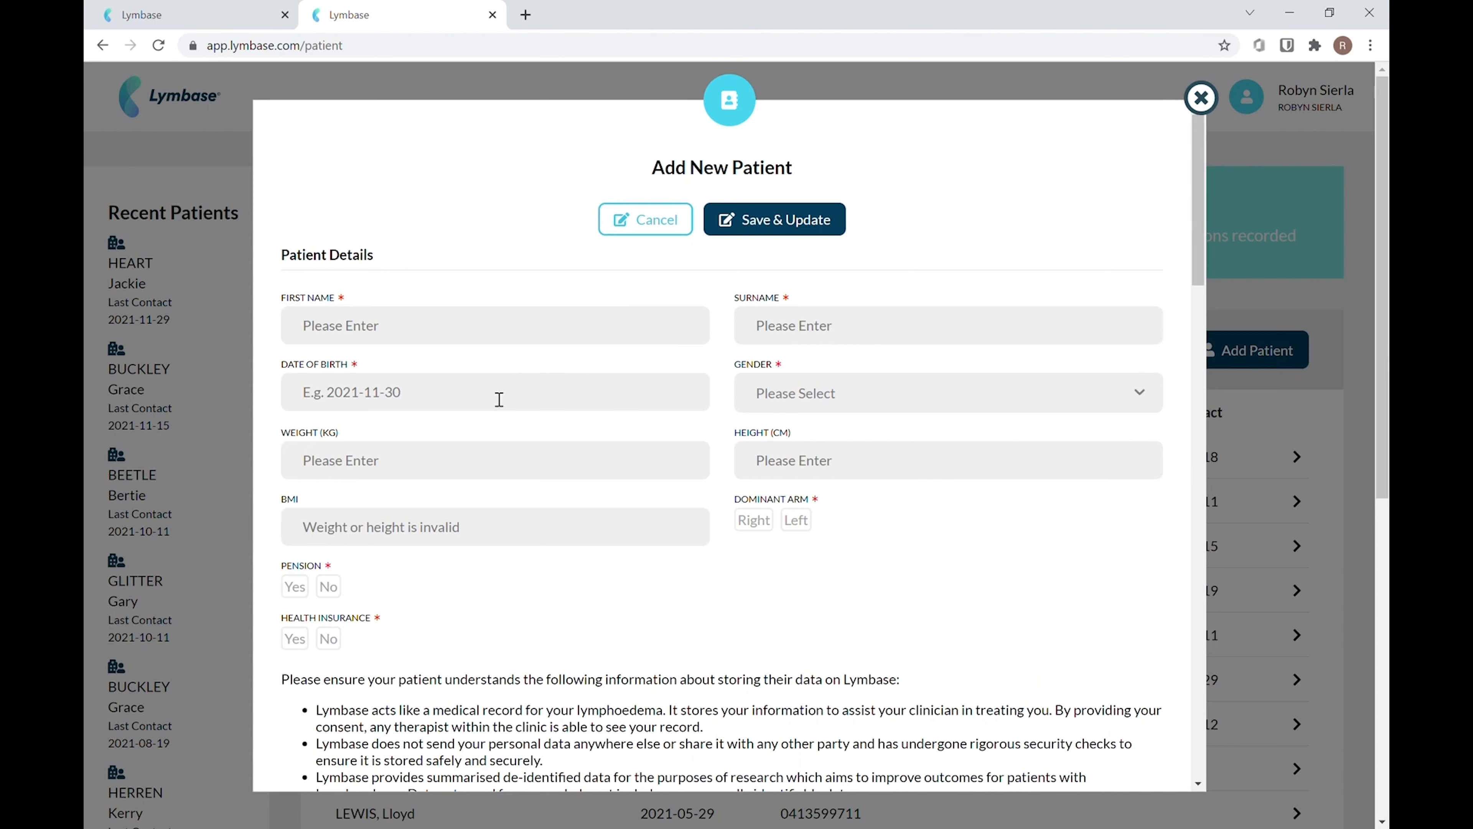
Enter the new patient's first name and surname
left_click(317, 337)
type("Tess")
left_click(780, 333)
type("Tes")
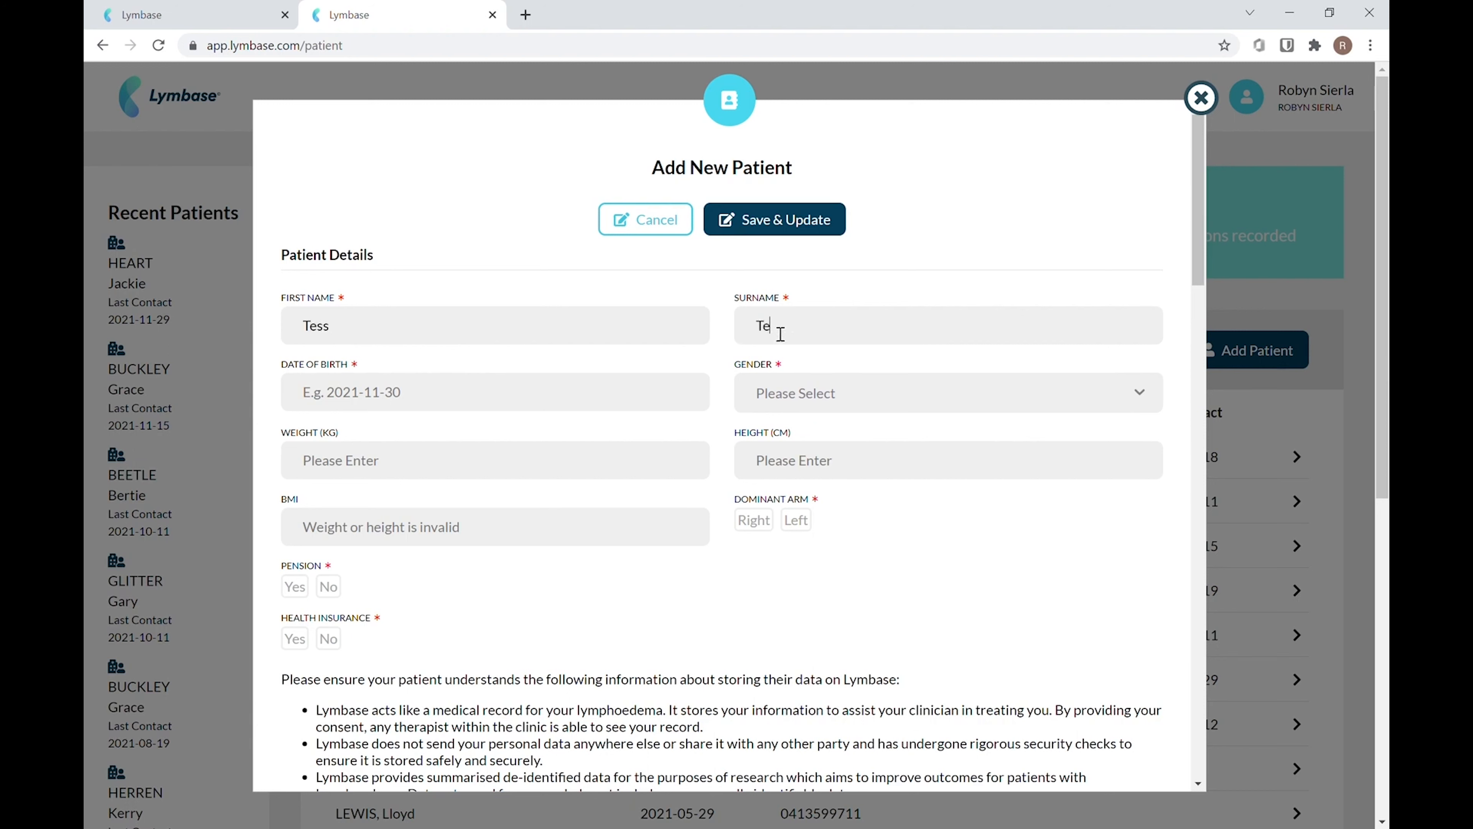
type("t")
Pick the patient's date of birth from the calendar and set the gender to Female
left_click(395, 410)
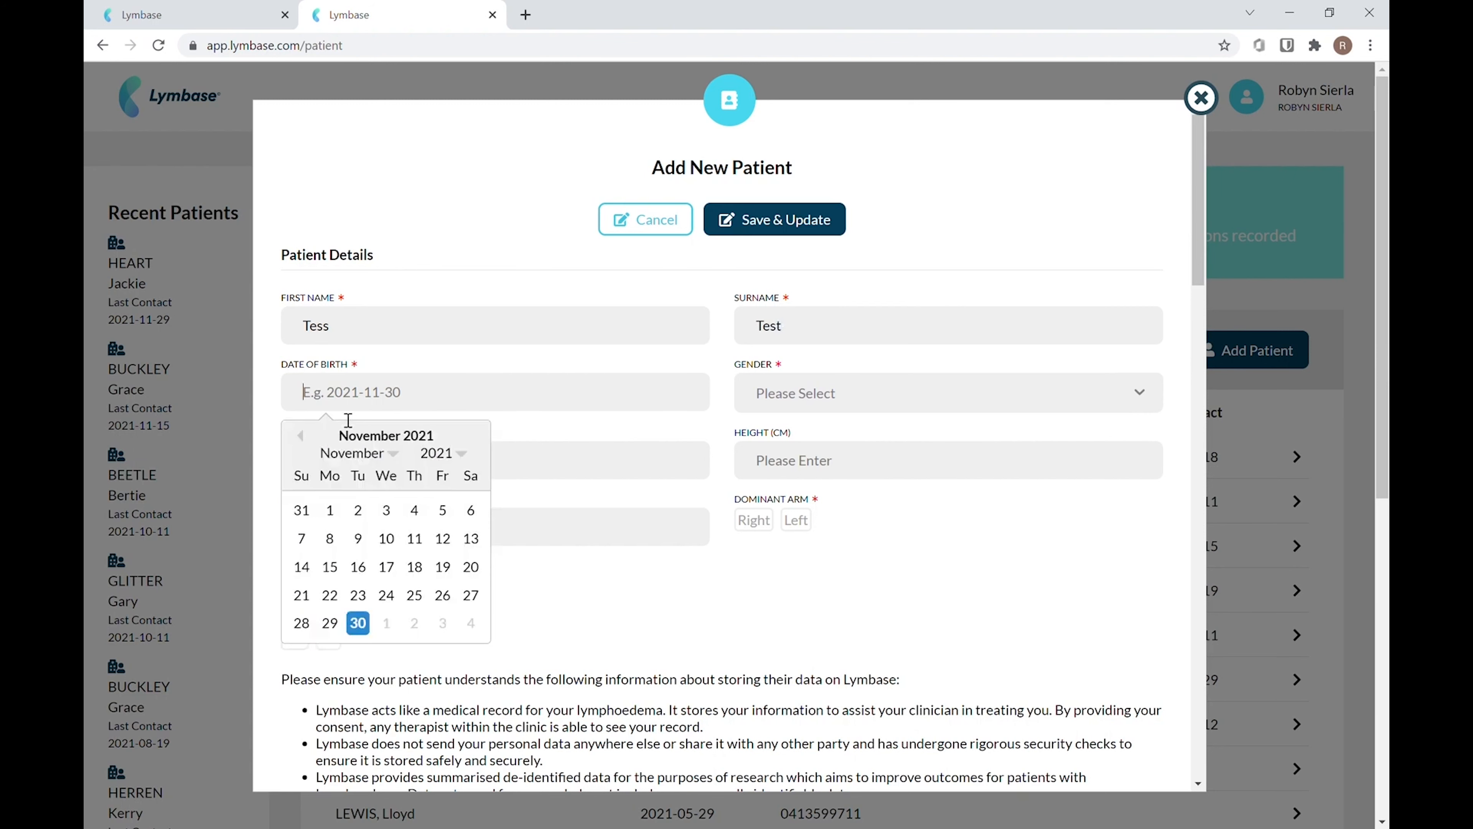
left_click(309, 509)
left_click(954, 395)
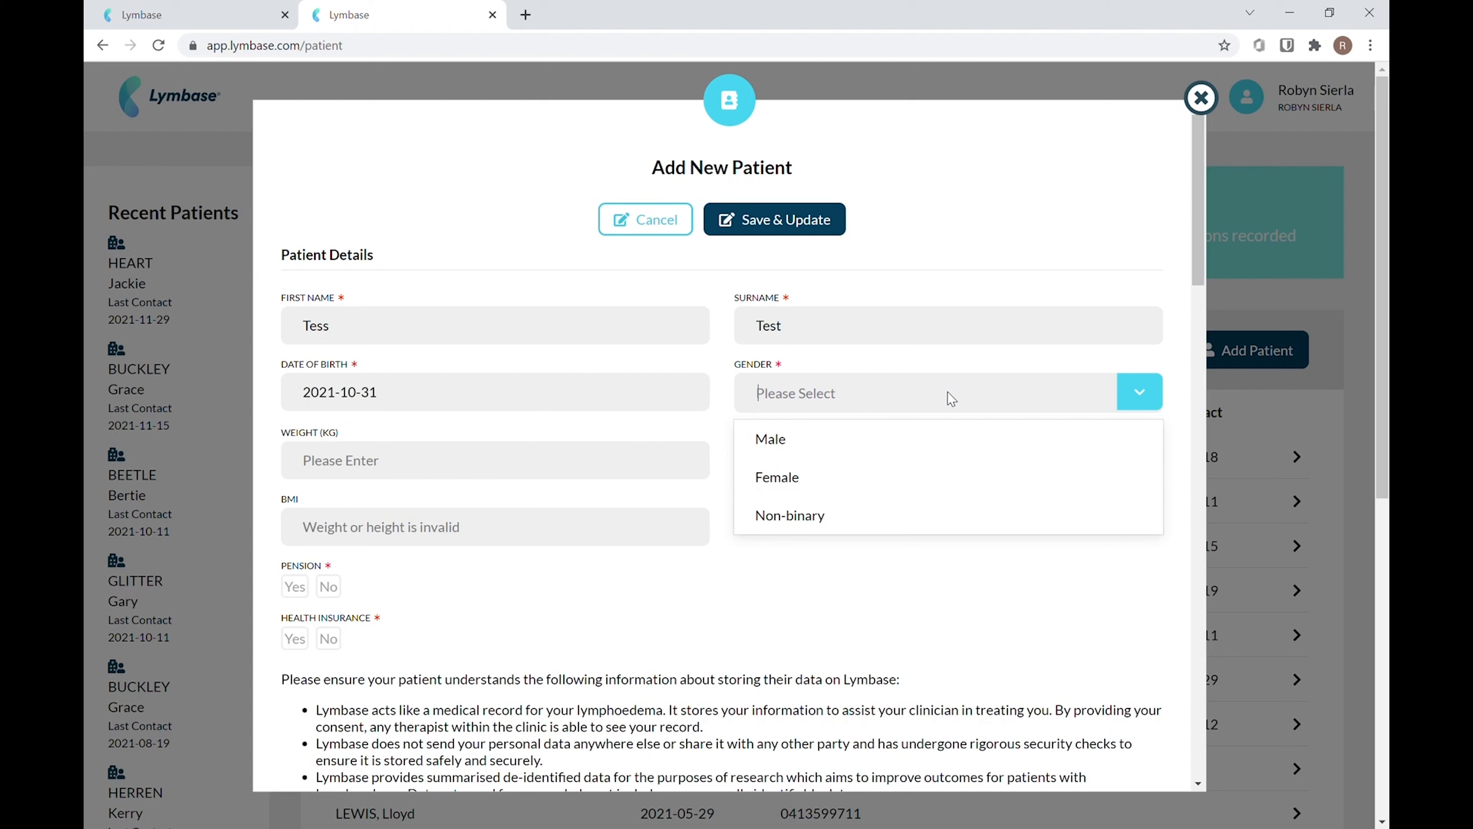
left_click(829, 479)
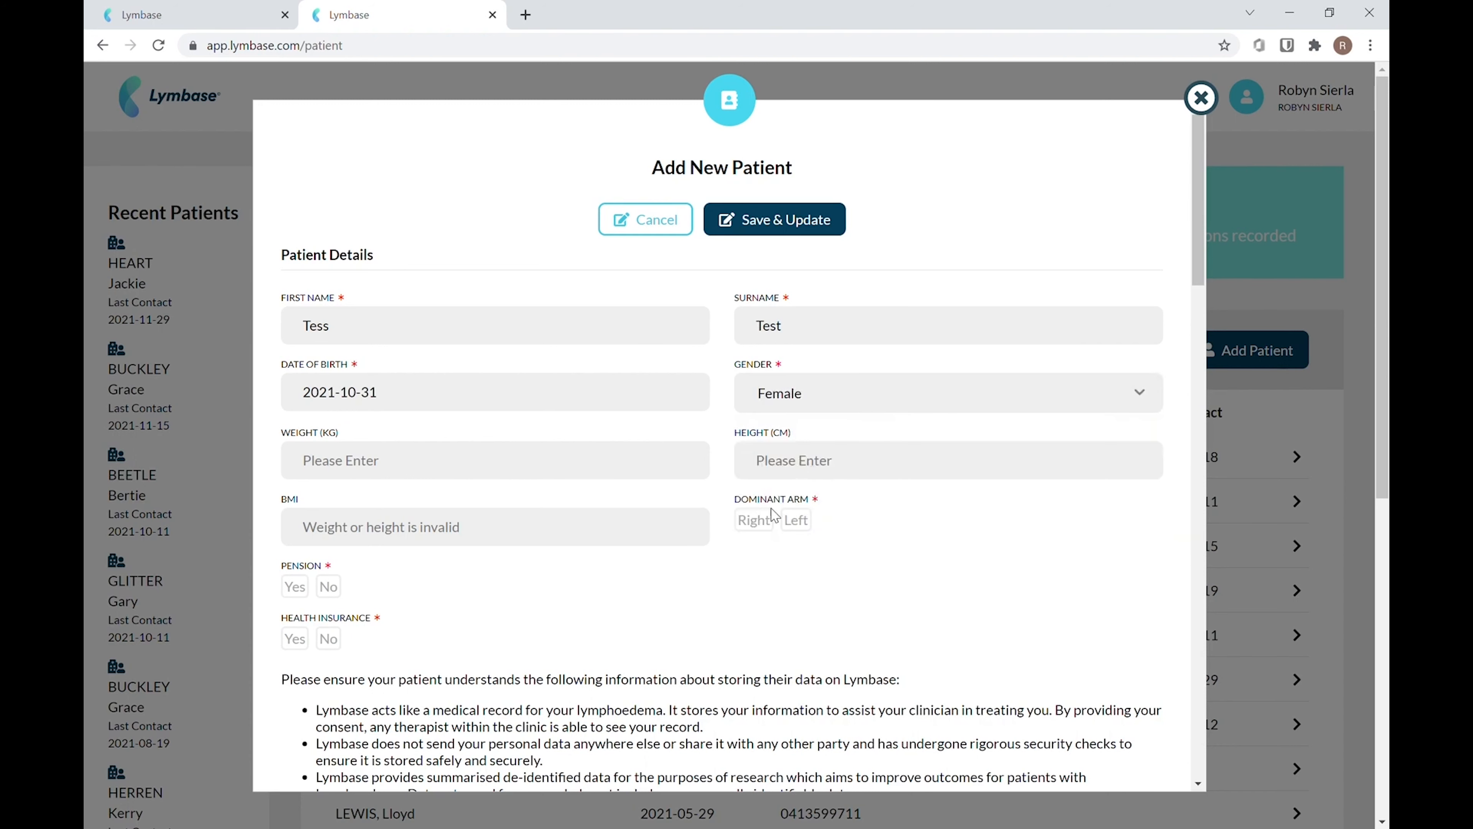
Set the dominant arm to Right, pension to Yes and health insurance to No
left_click(759, 523)
left_click(295, 592)
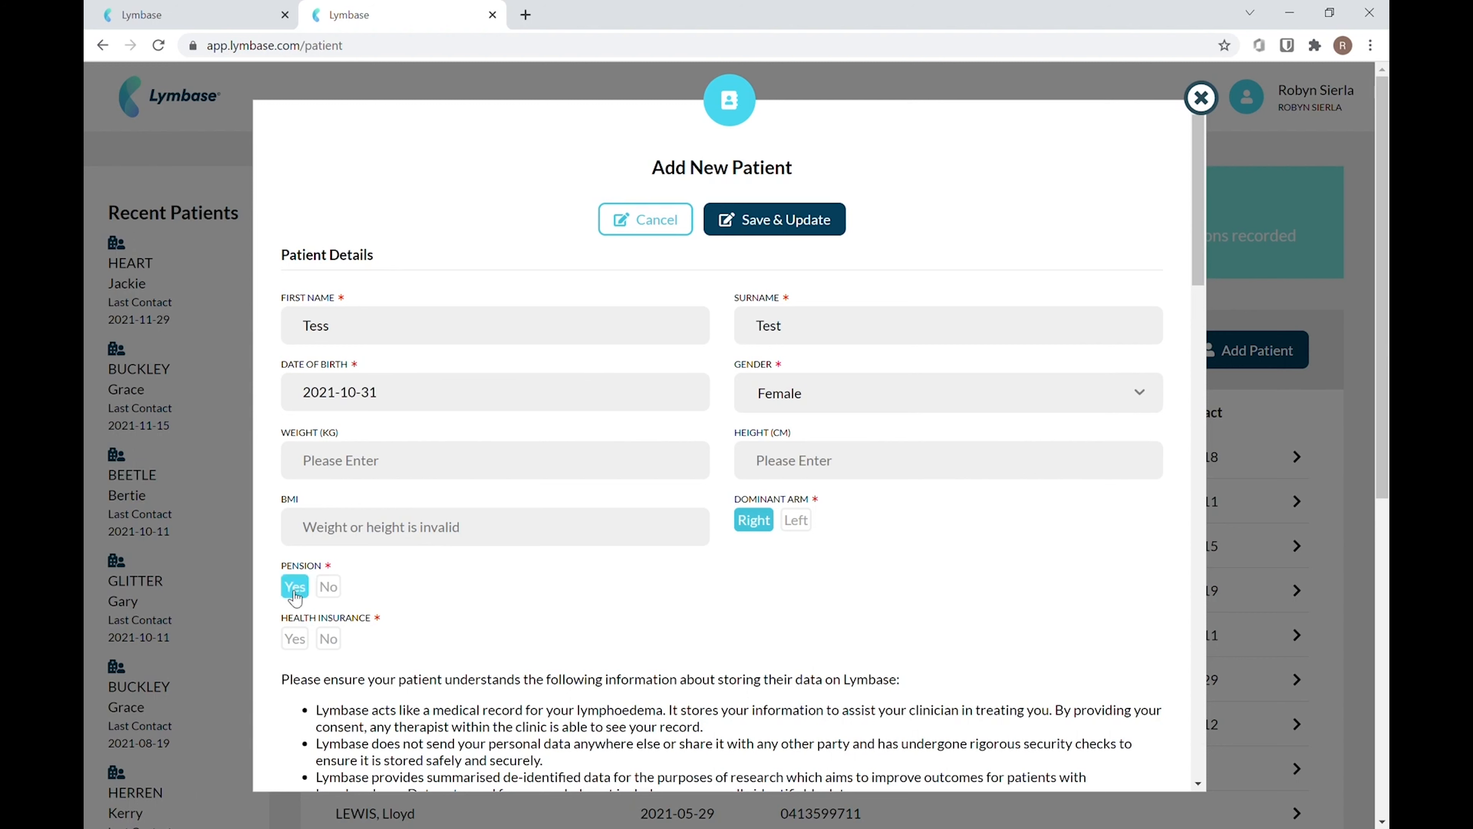
left_click(335, 645)
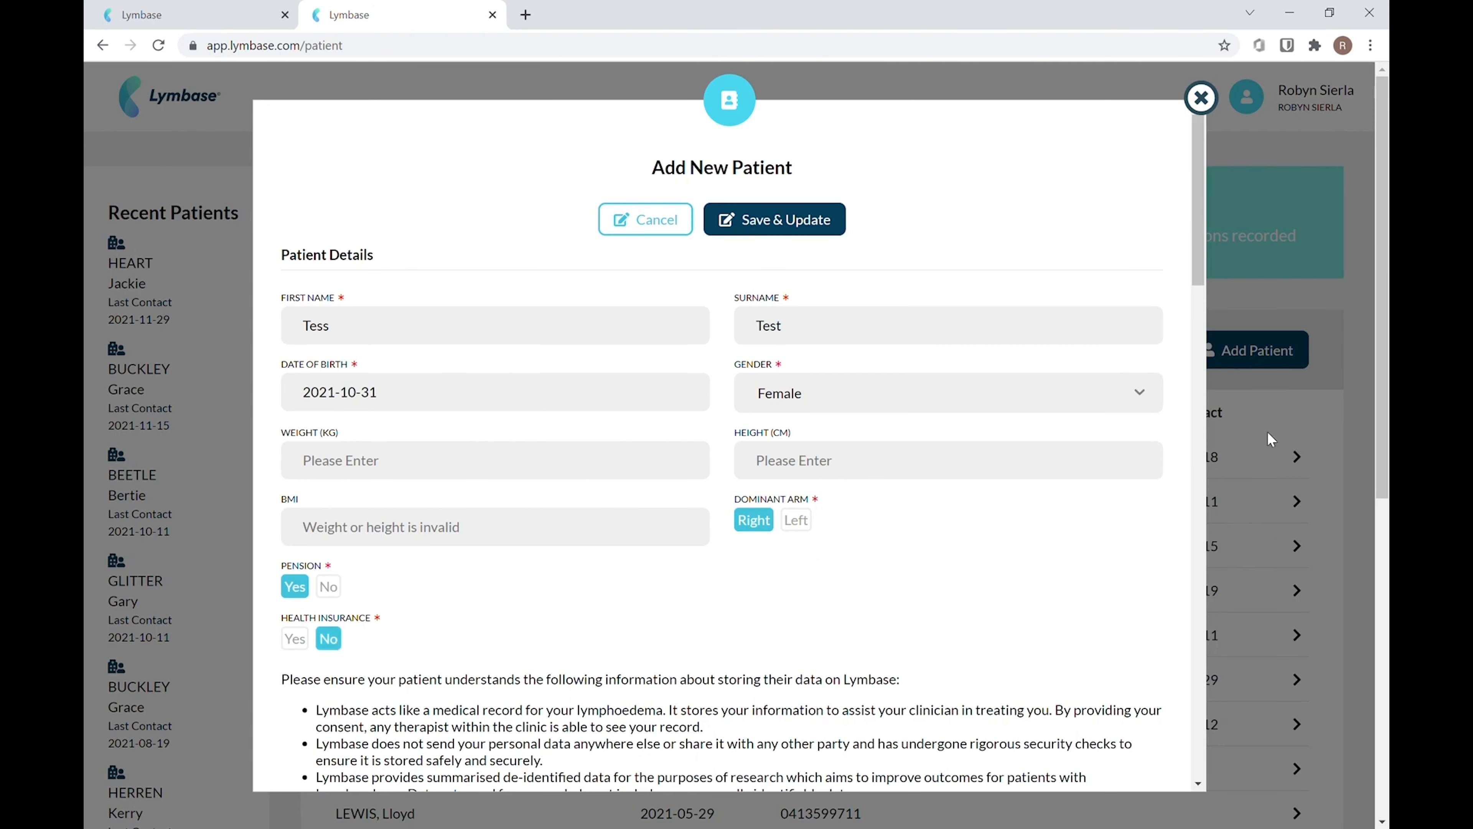
Tick the box confirming the patient gave verbal consent to store their data
left_click_drag(1199, 246, 1195, 325)
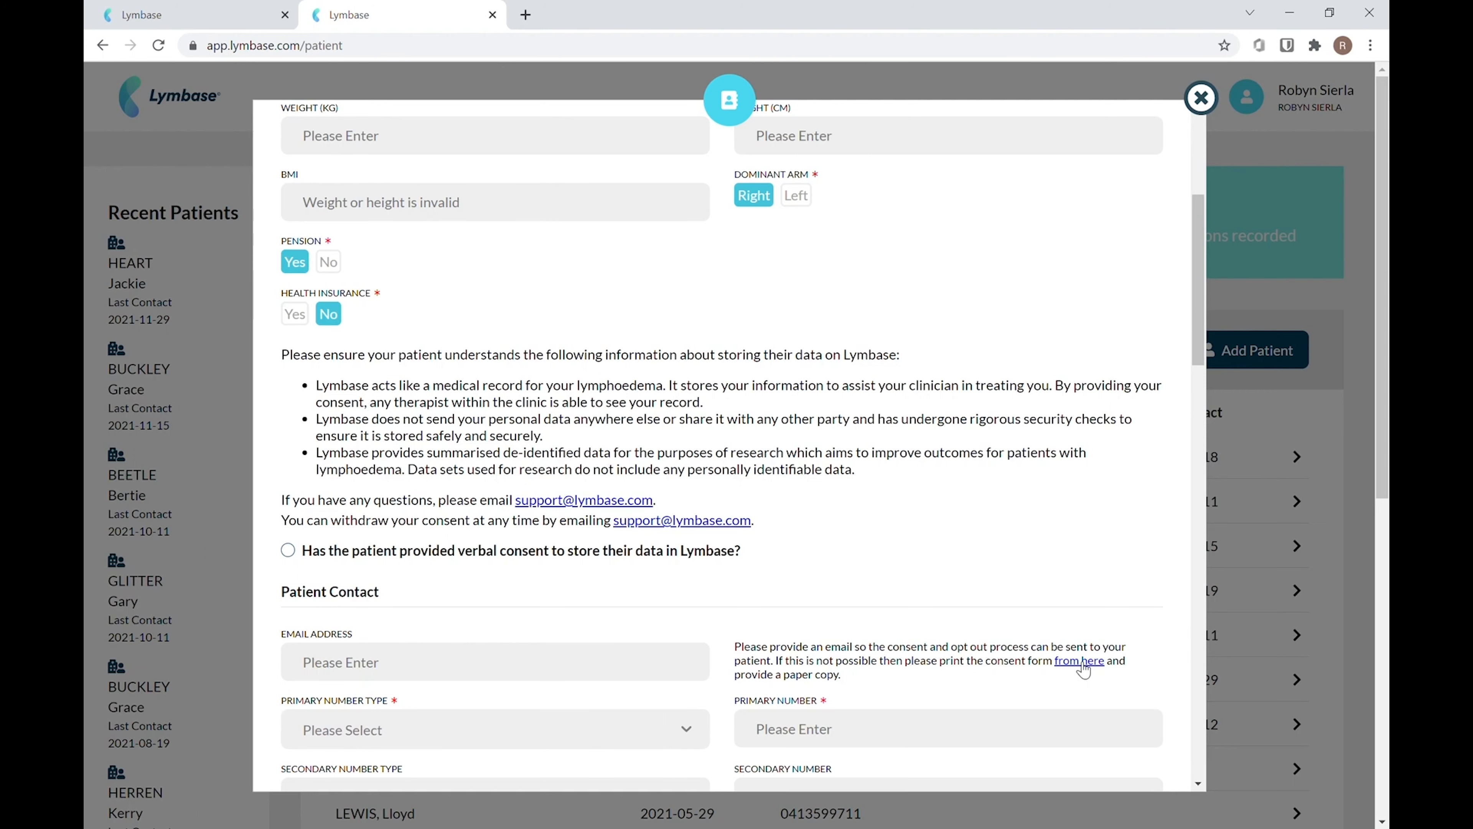
left_click_drag(1198, 311, 1197, 362)
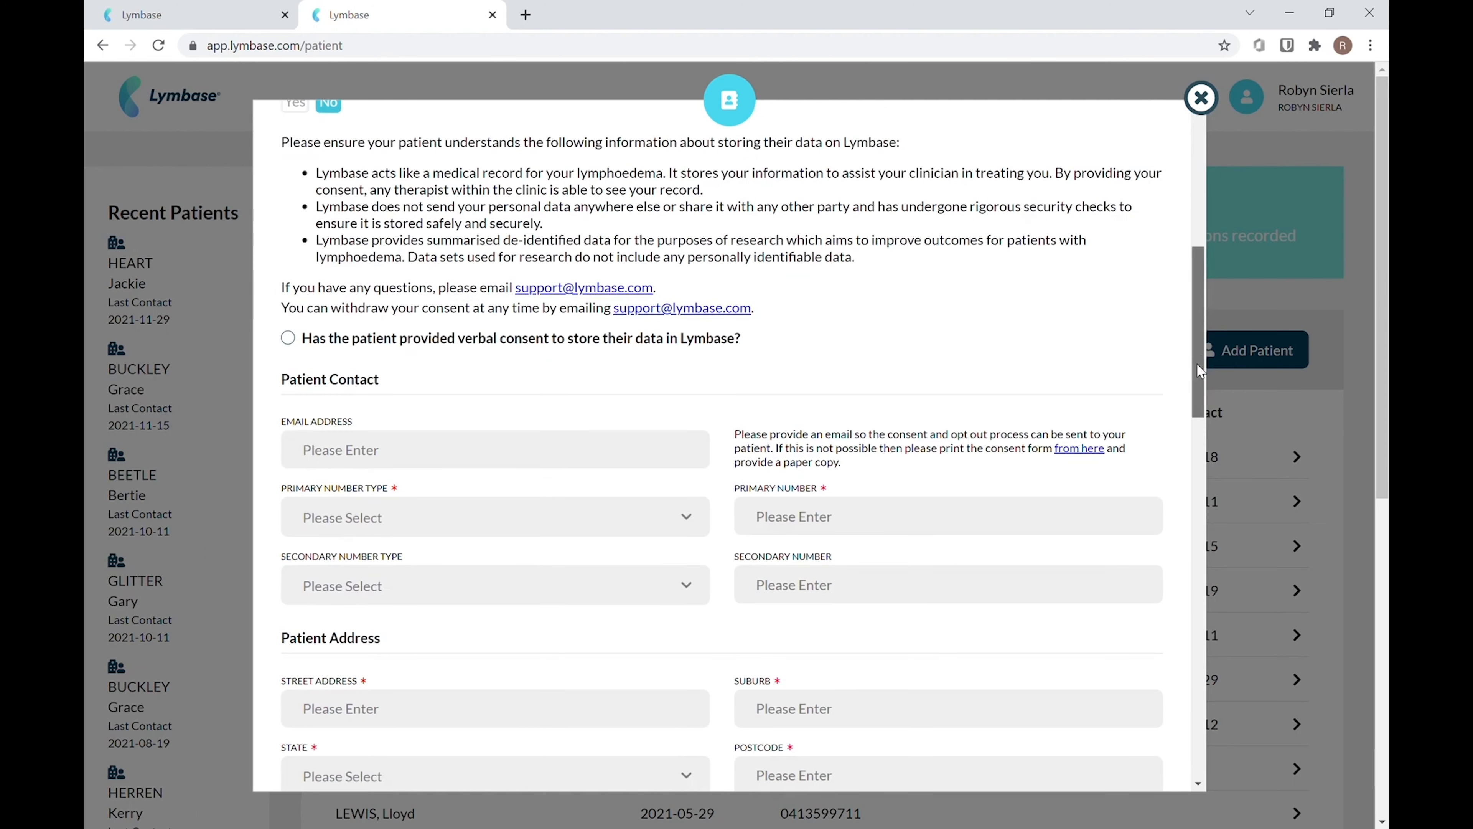
left_click(288, 338)
Set the primary number type to Mobile and enter the patient's mobile number
left_click_drag(1197, 307, 1197, 353)
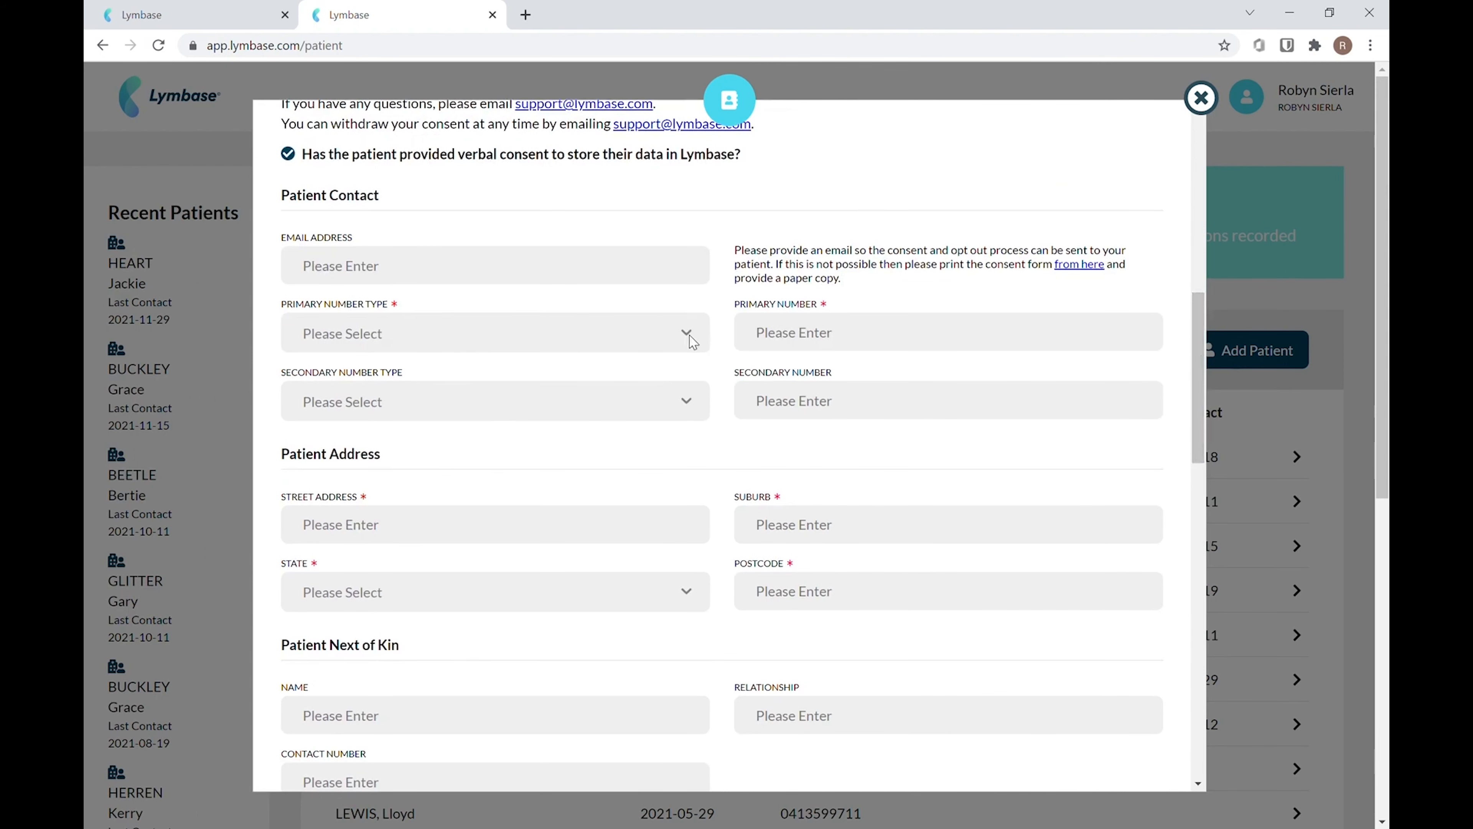
left_click(665, 328)
left_click(604, 386)
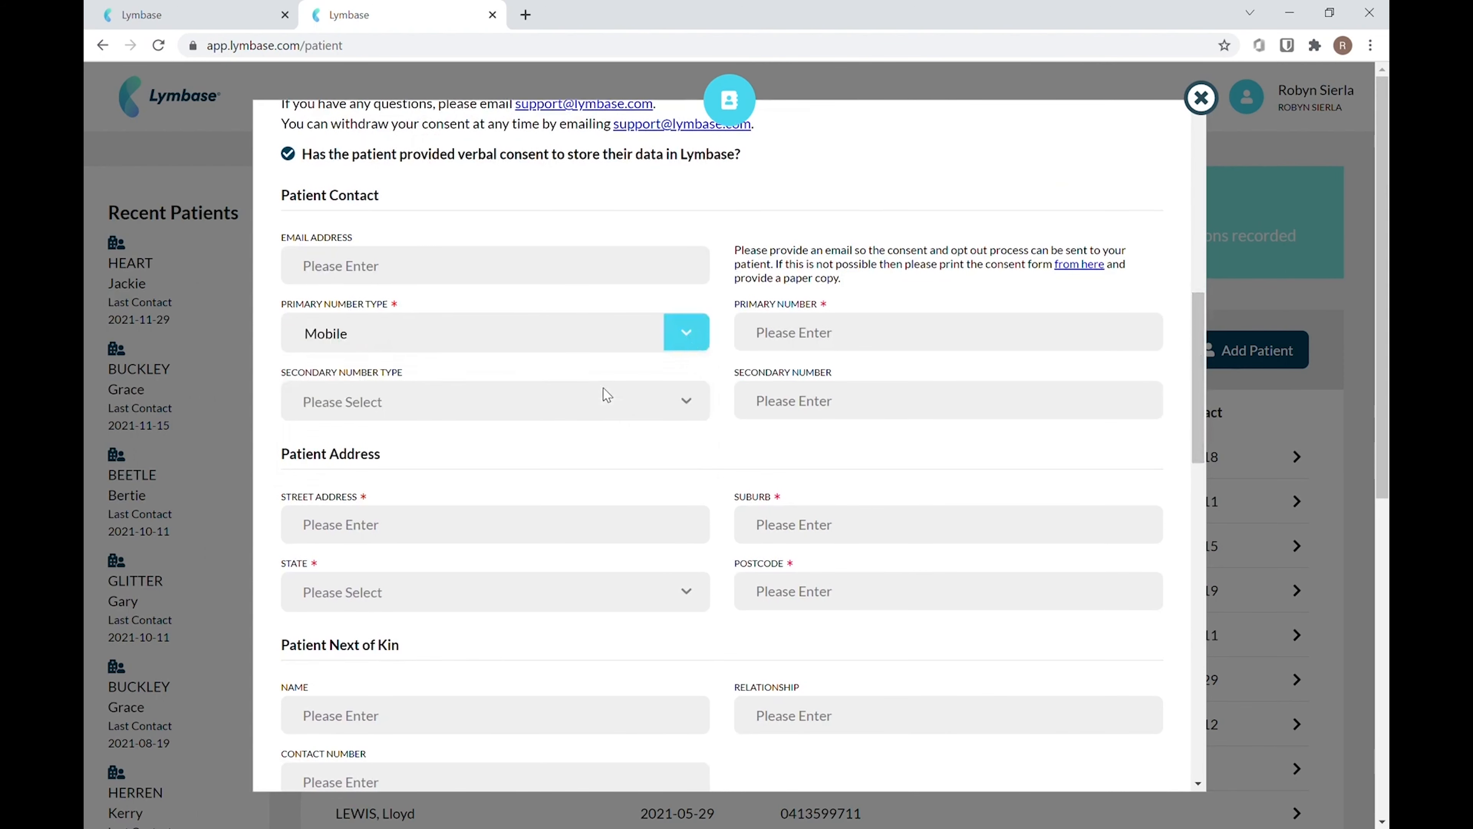
left_click(837, 344)
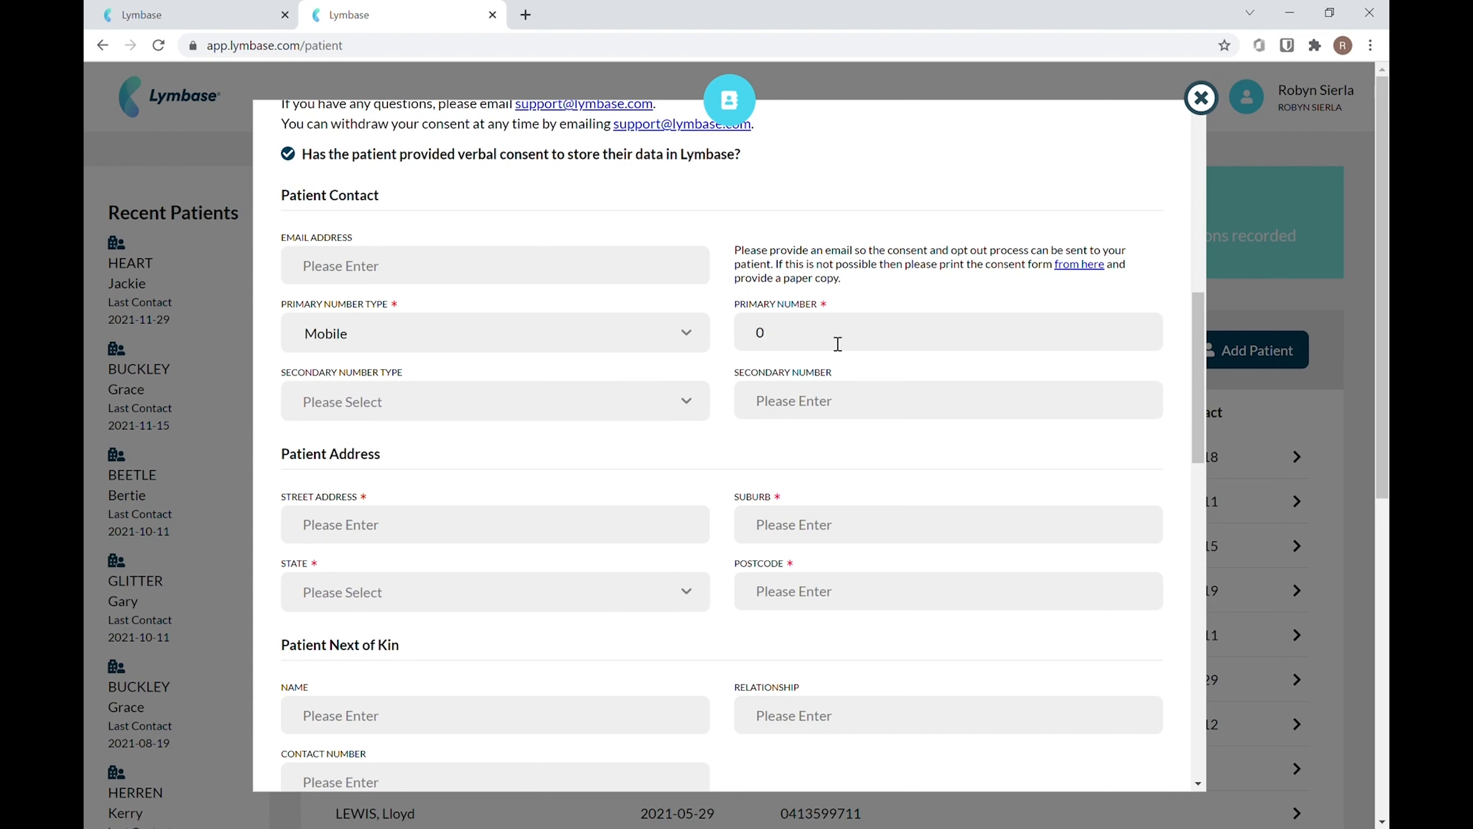
Fill in the patient's street address, suburb, state and postcode
left_click(378, 527)
type("23 S")
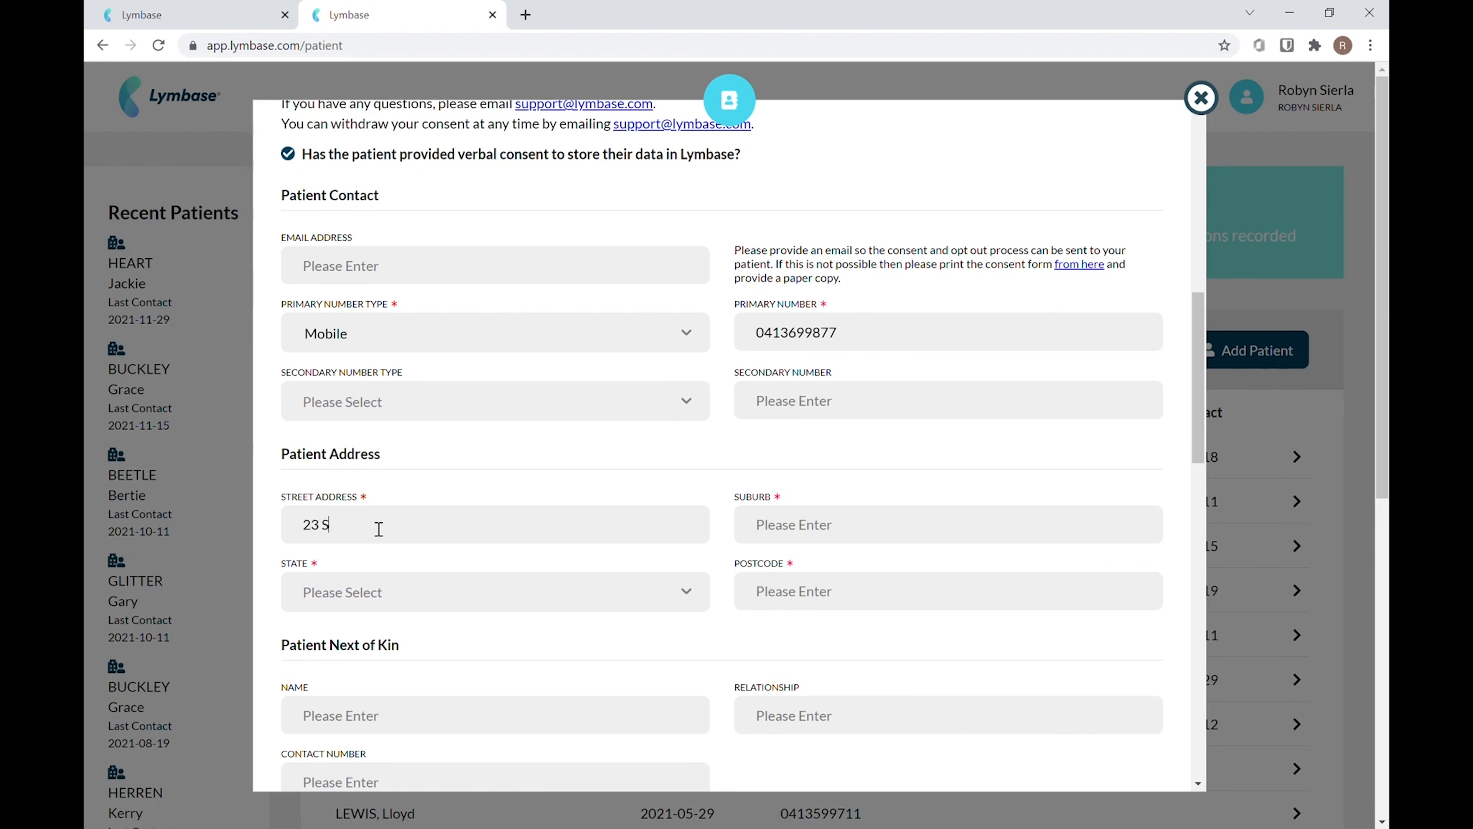
type("treet St")
left_click(883, 523)
type("Sydney")
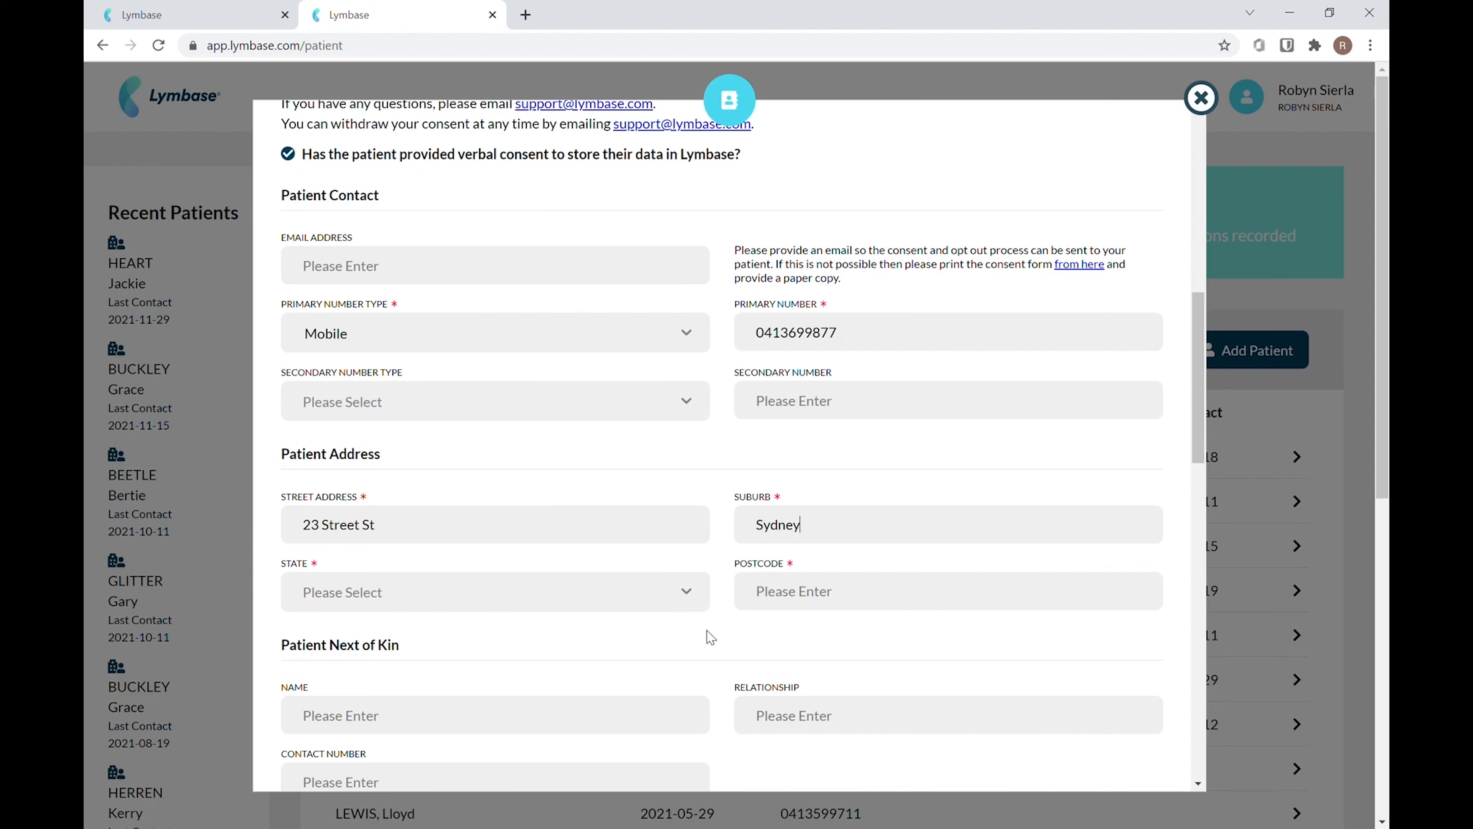
left_click(689, 593)
left_click(629, 674)
left_click(896, 607)
type("2000")
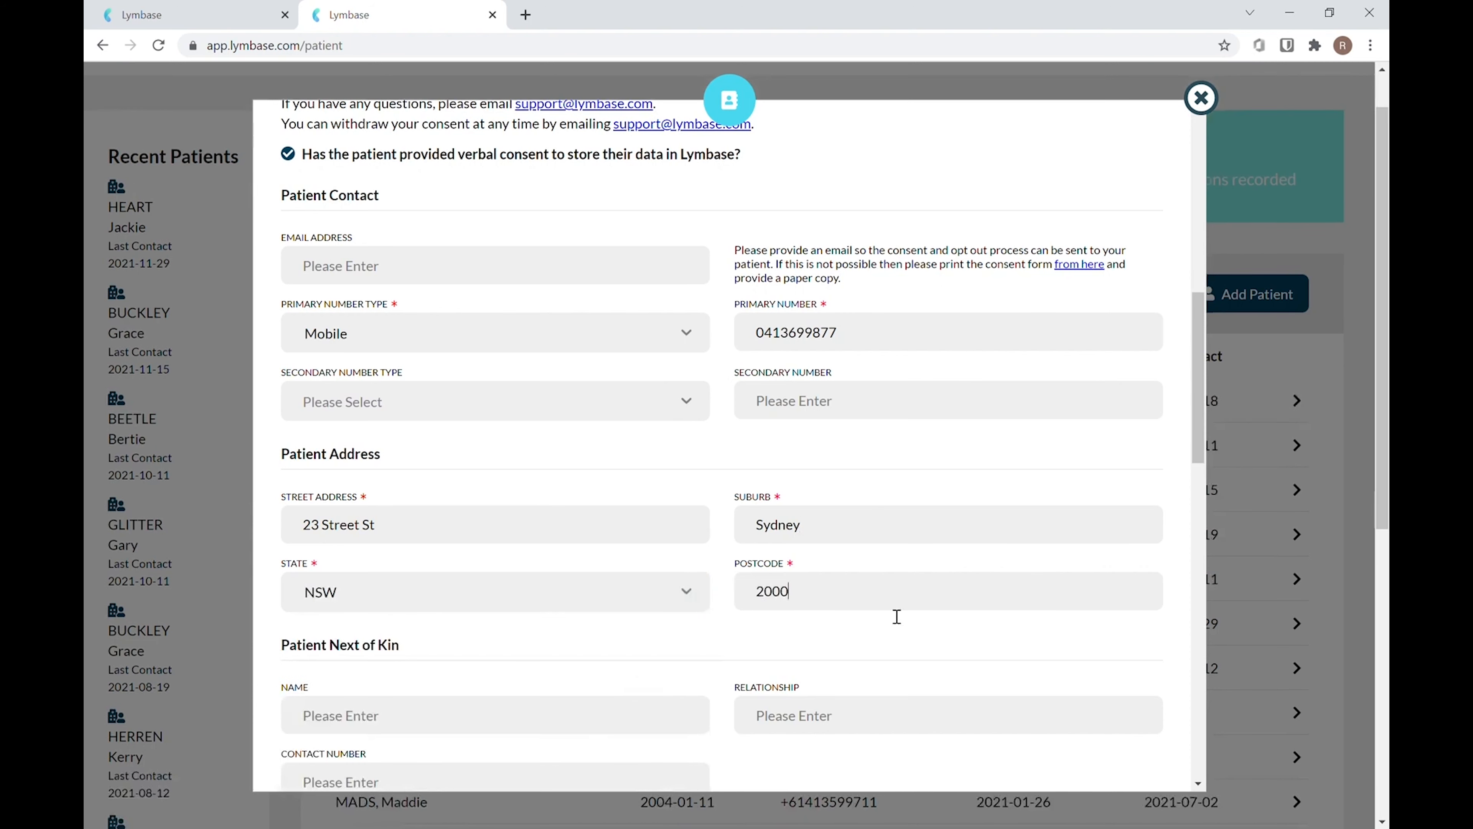
Set the referrer to Medical Professional with the Doctor type
left_click_drag(1194, 421, 1223, 539)
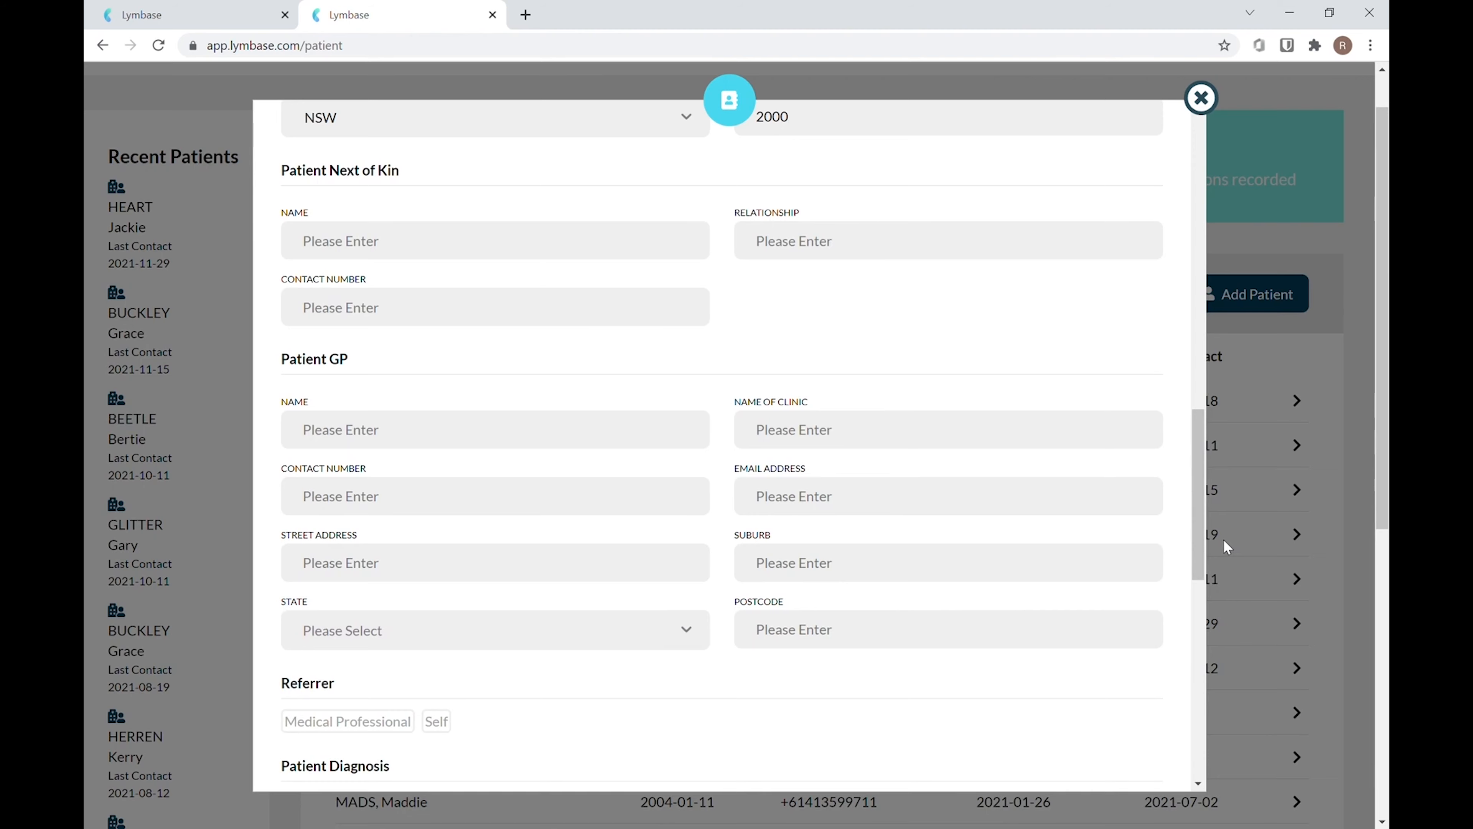
left_click_drag(1198, 521, 1210, 597)
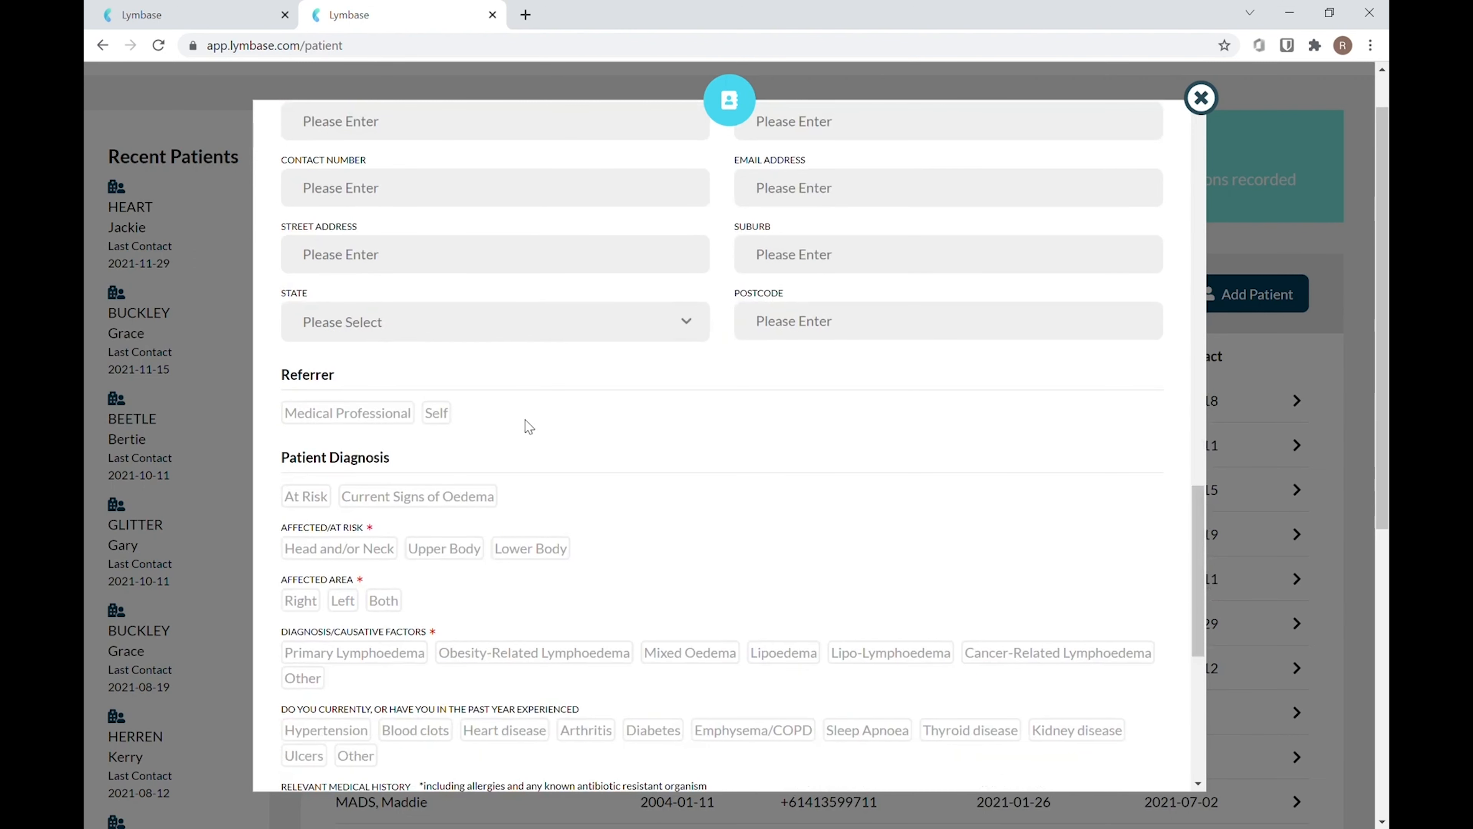
left_click(397, 414)
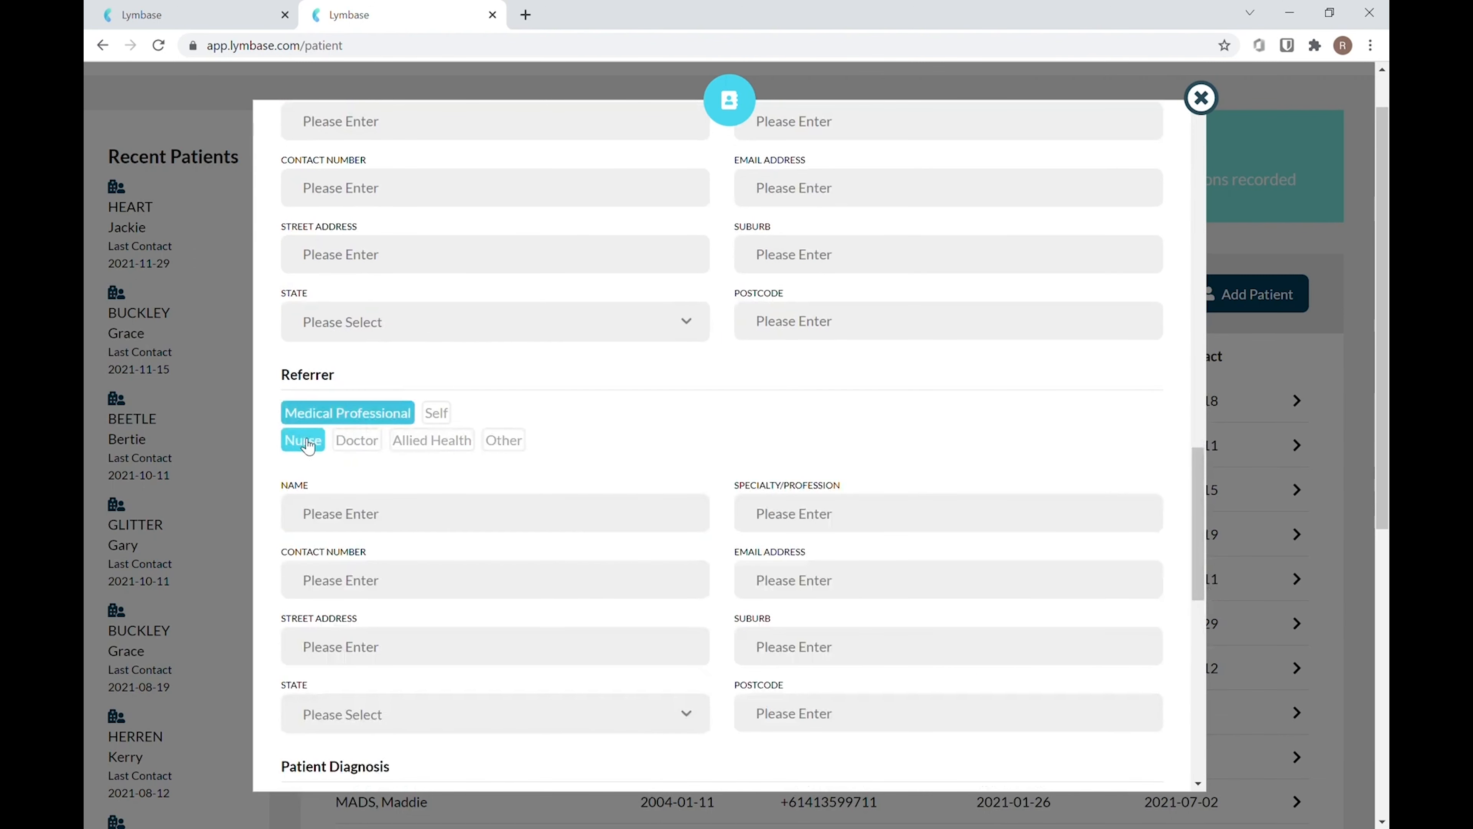
left_click(360, 442)
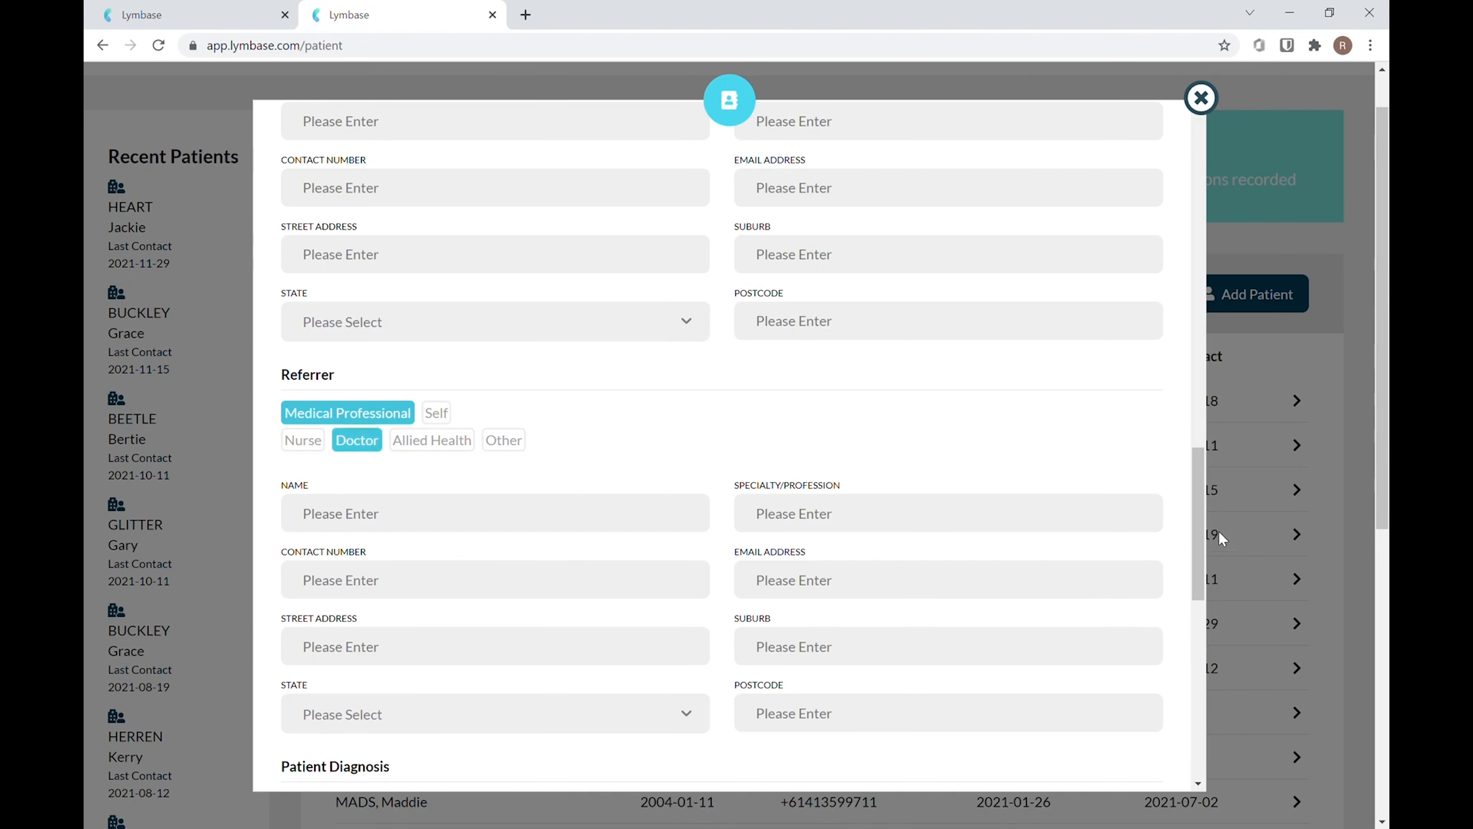
Mark the diagnosis as Current Signs of Oedema and set the affected/at-risk region to Upper Body
left_click_drag(1202, 517, 1216, 636)
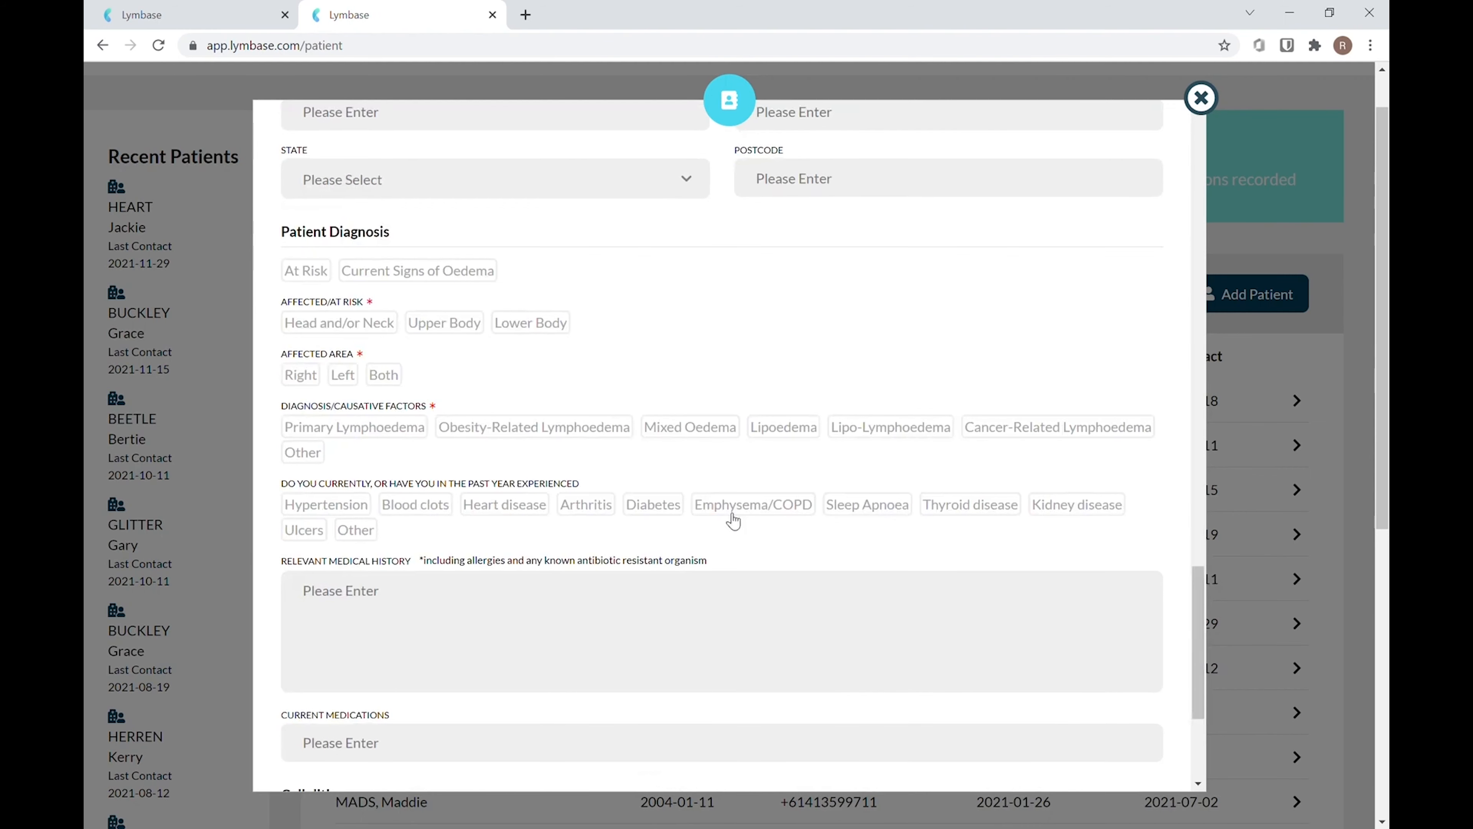
left_click(436, 272)
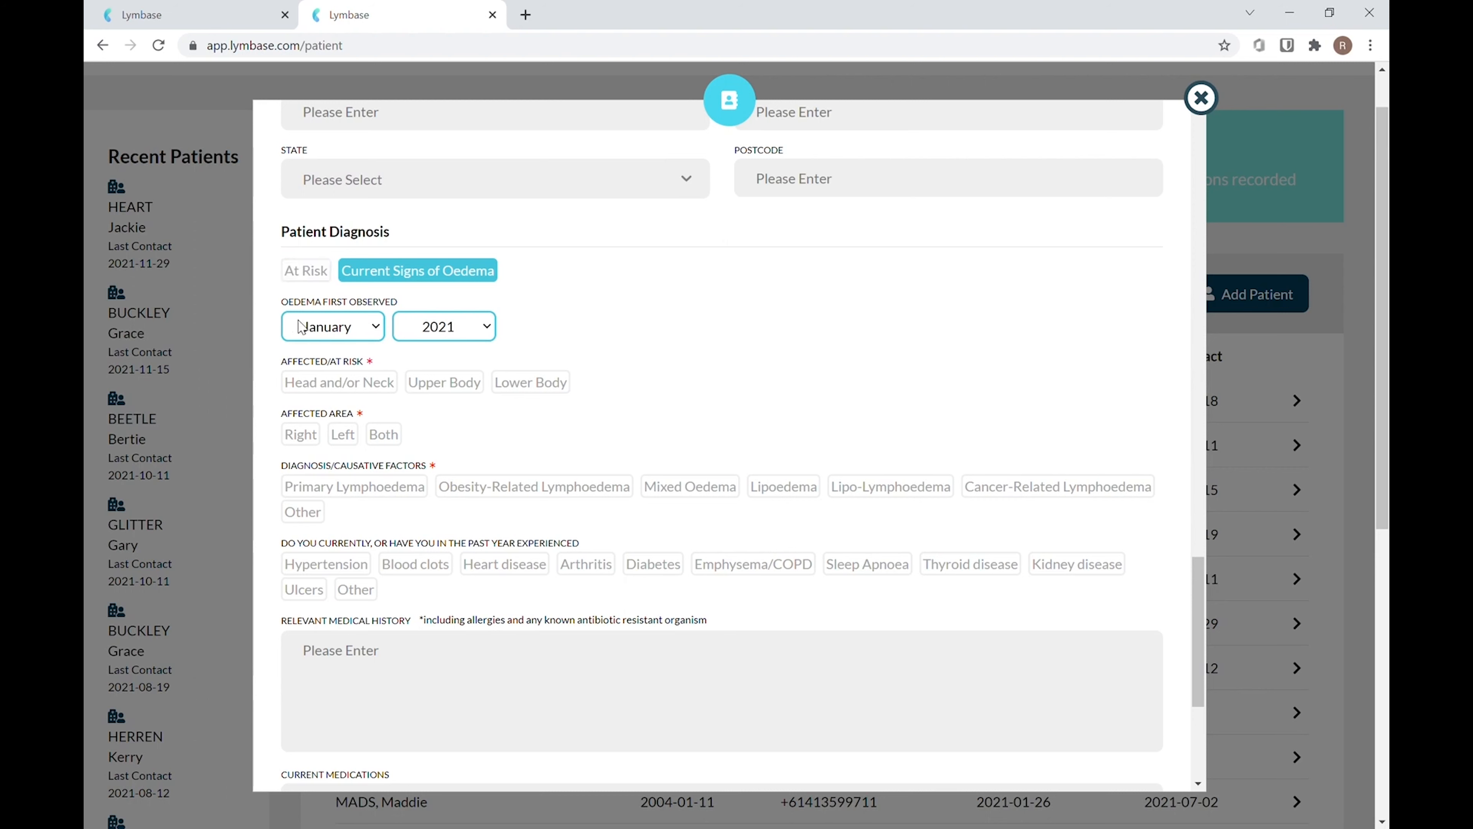
left_click(388, 393)
left_click(456, 397)
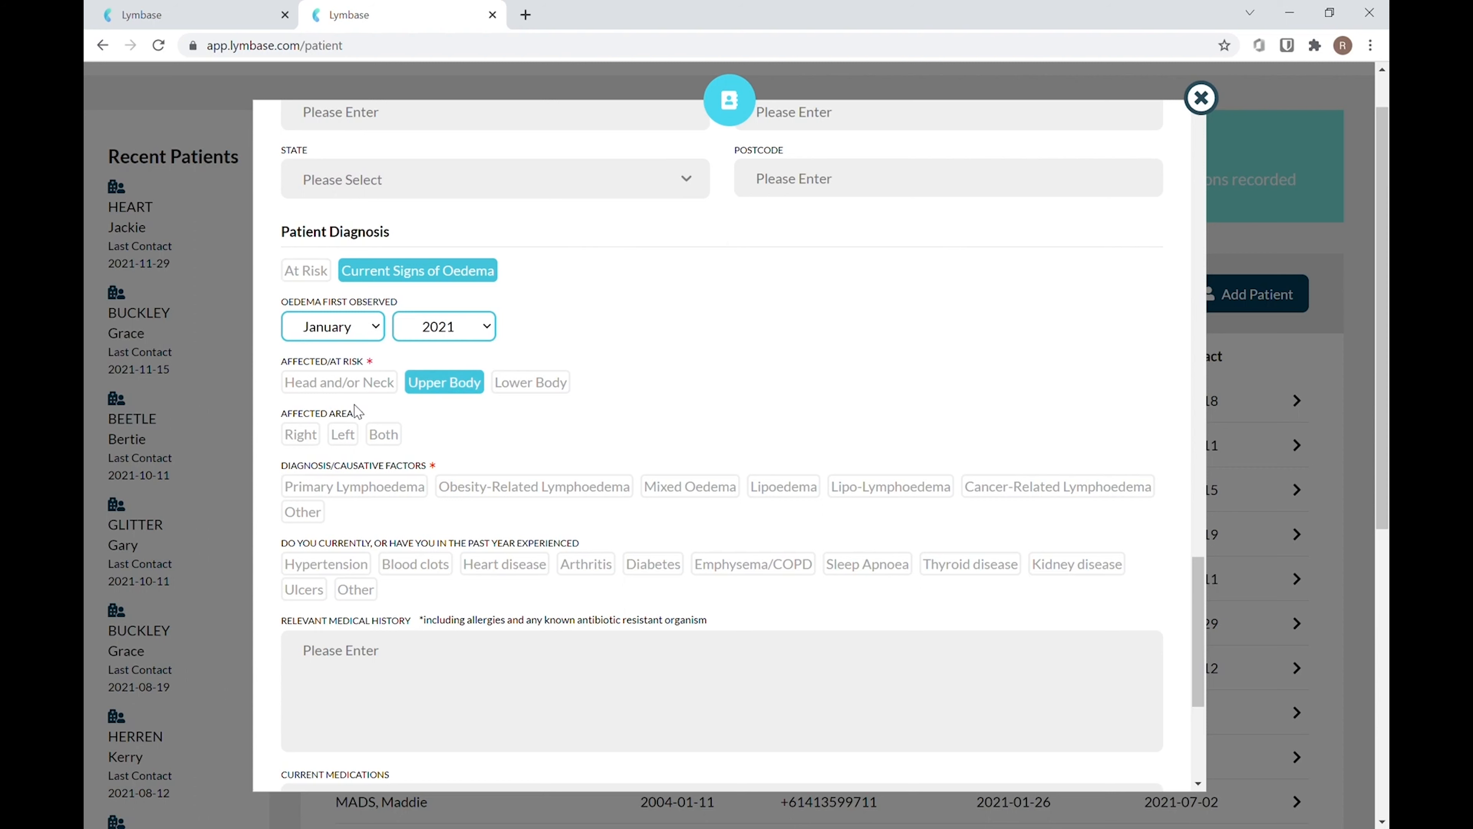
Set the affected area to Left and choose Mixed Oedema and Cancer-Related Lymphoedema as causative factors
left_click(353, 445)
left_click(384, 442)
left_click(346, 439)
left_click(691, 489)
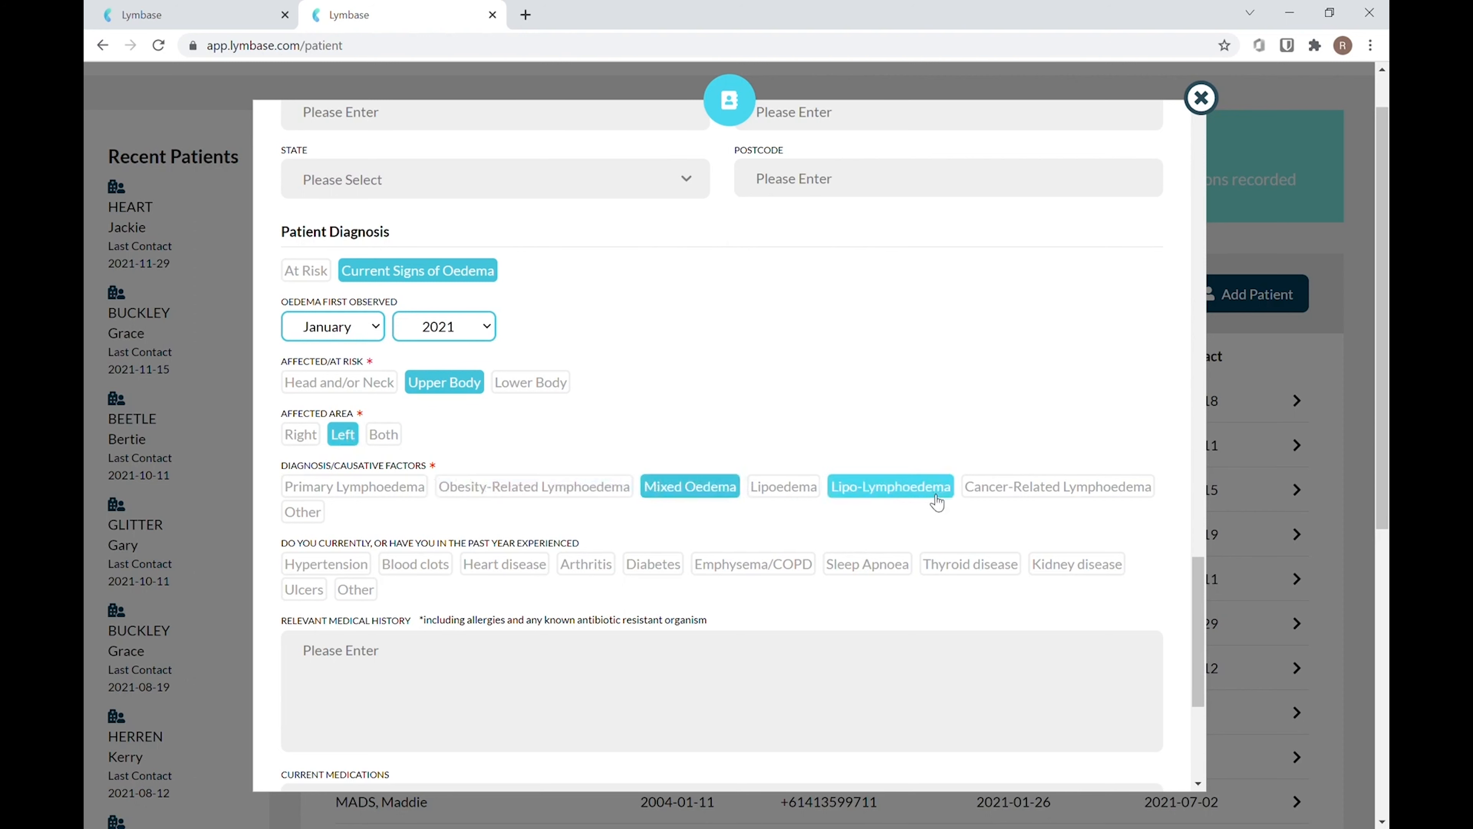
left_click(1060, 493)
Record Breast cancer with surgery date 2021-11-12, side Left, and surgery type Mastectomy
left_click(325, 561)
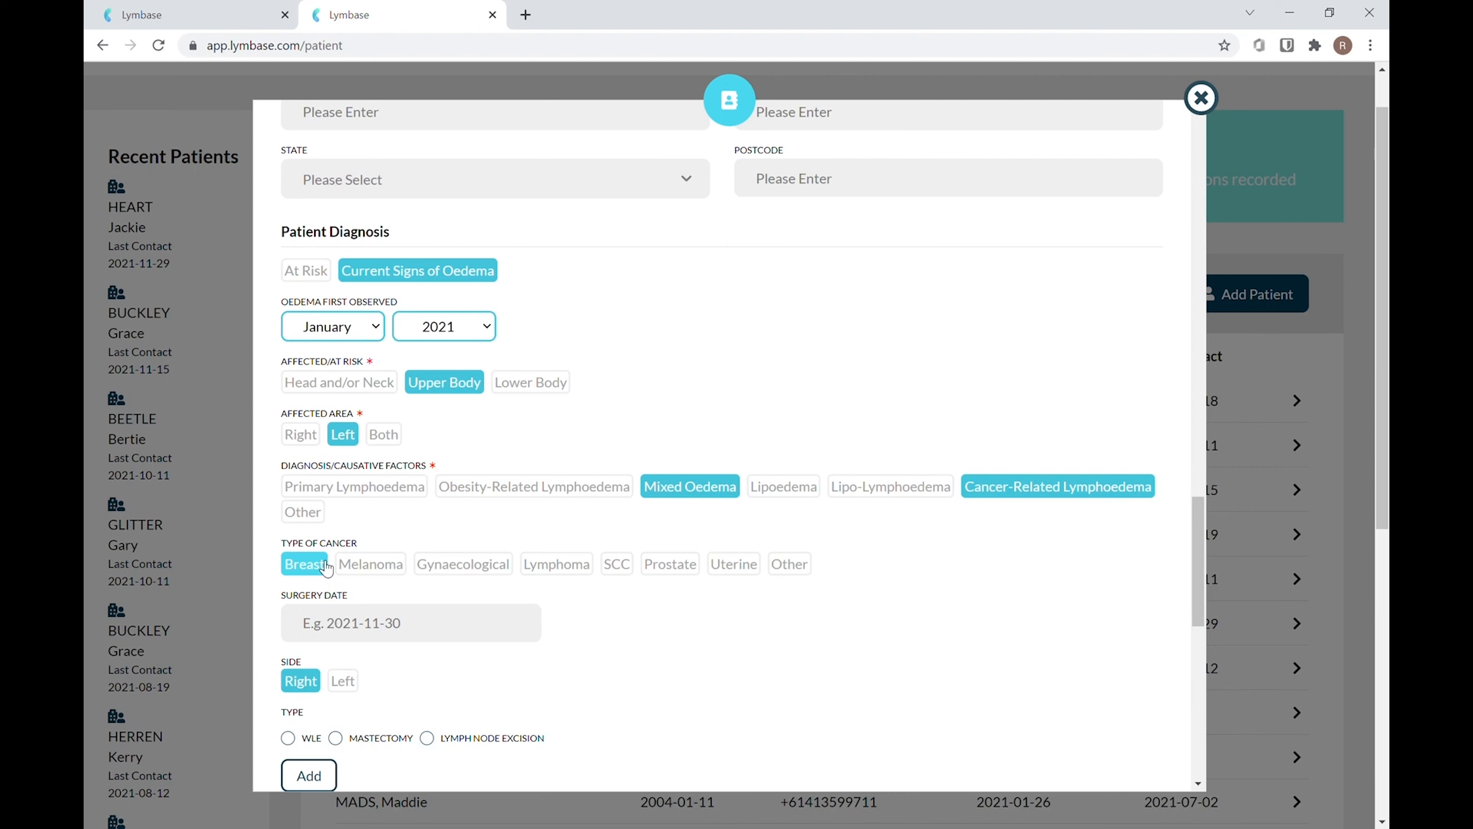
left_click(312, 640)
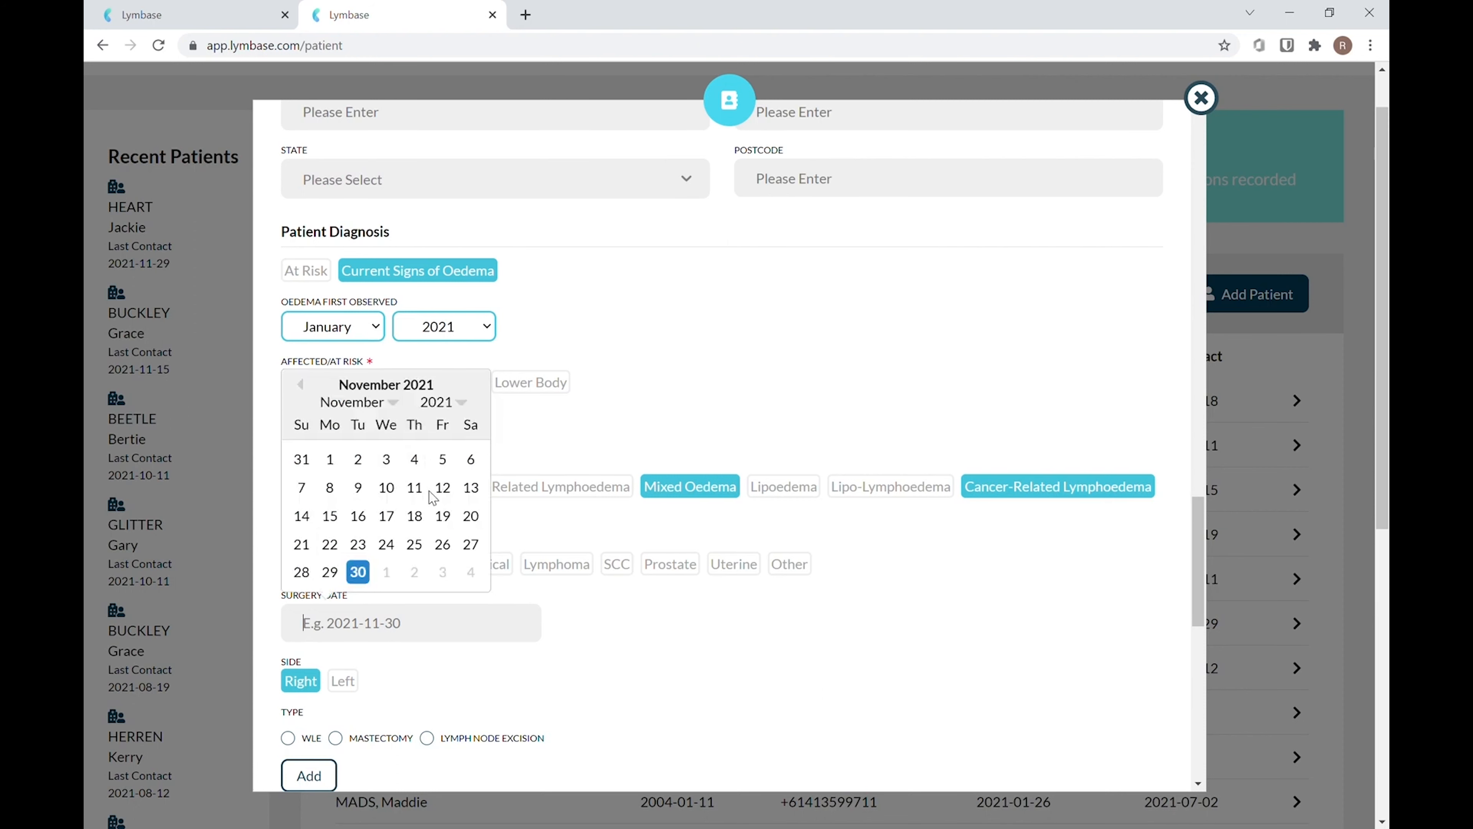
left_click(441, 489)
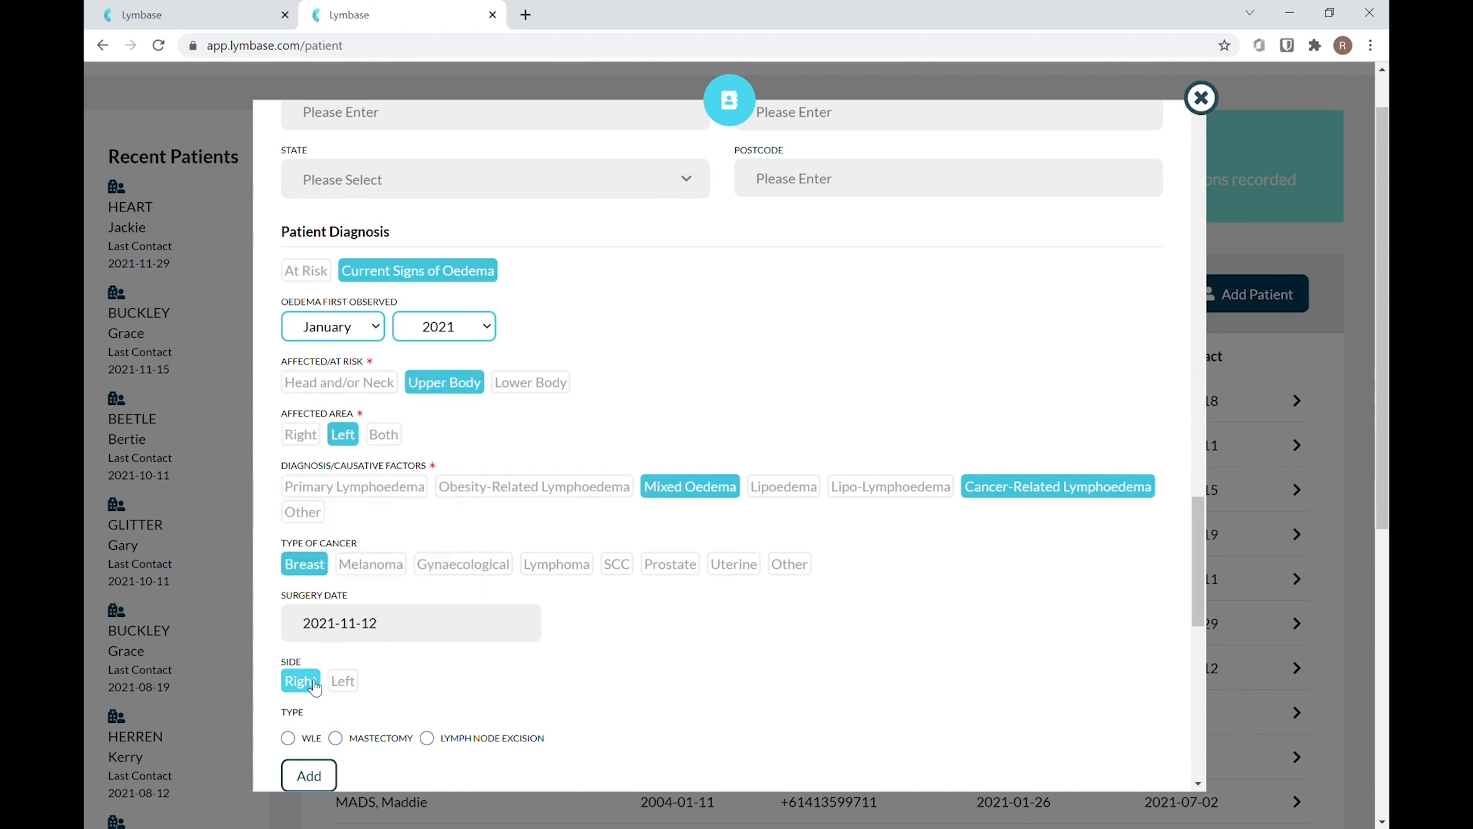
left_click(342, 680)
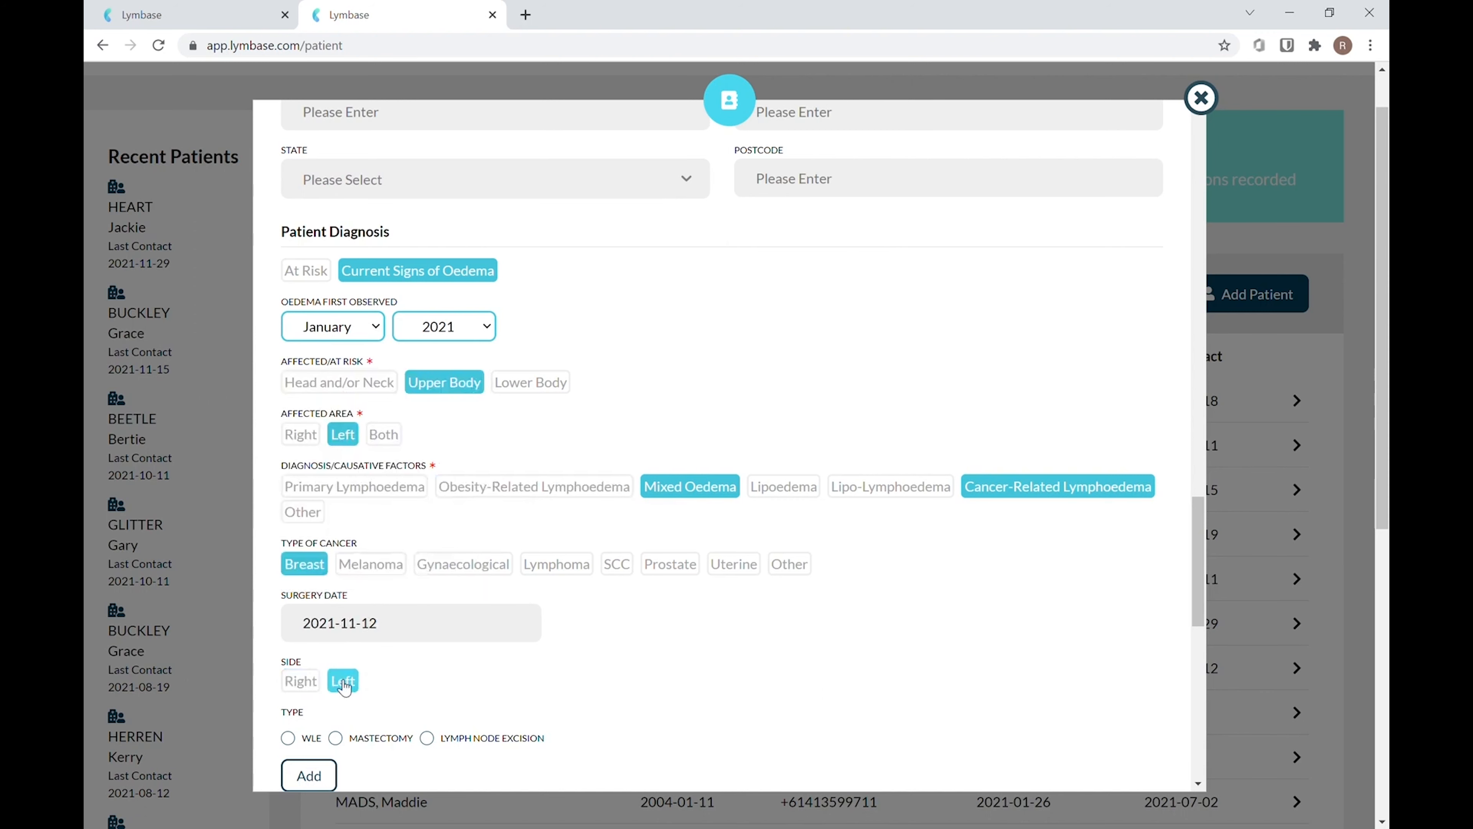
left_click(338, 739)
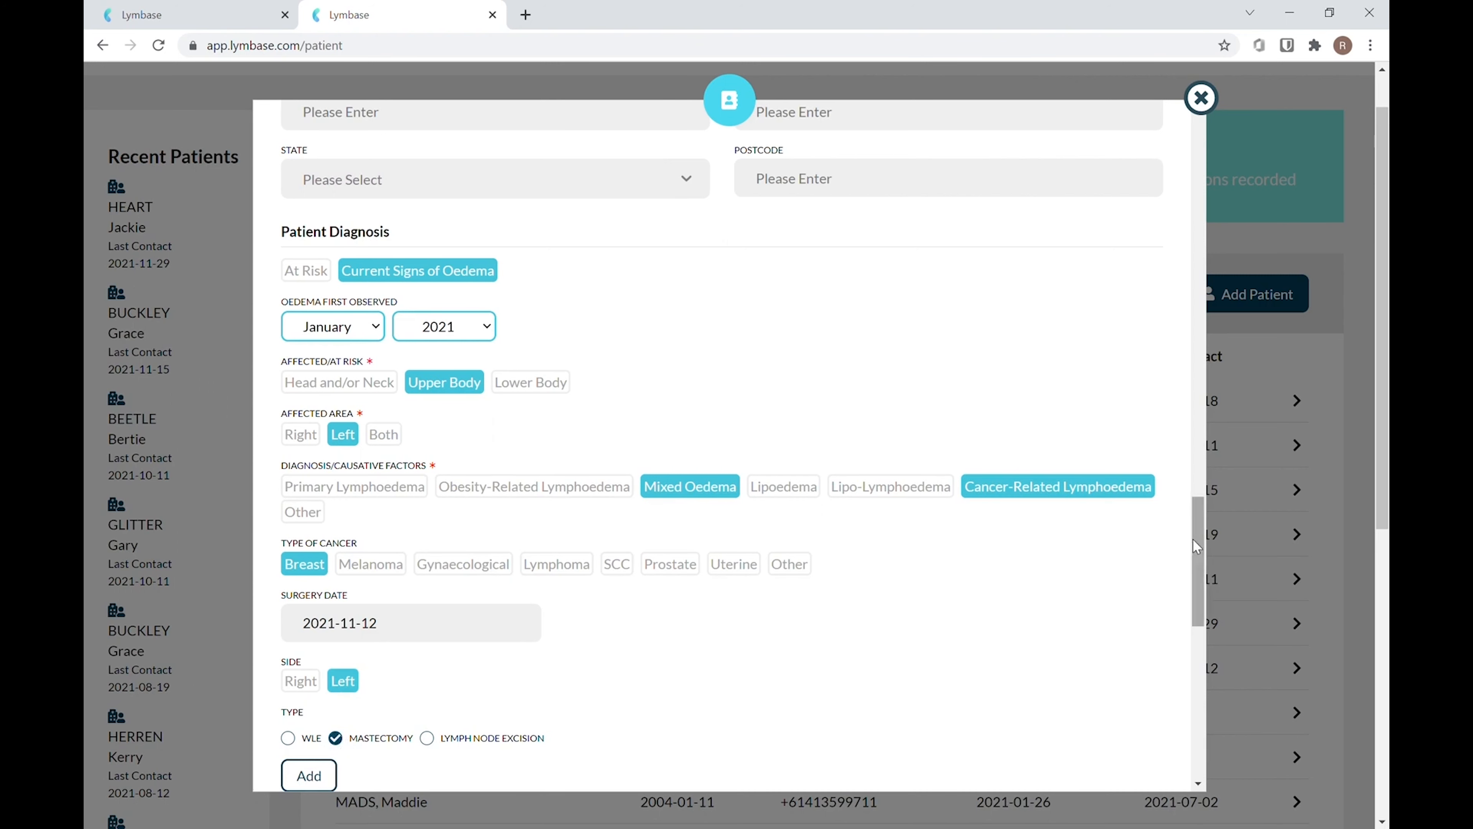
Select Taxane chemotherapy and left-side radiotherapy to Breast/chest and Axilla, leaving right-side radiotherapy cleared
left_click_drag(1192, 539, 1205, 653)
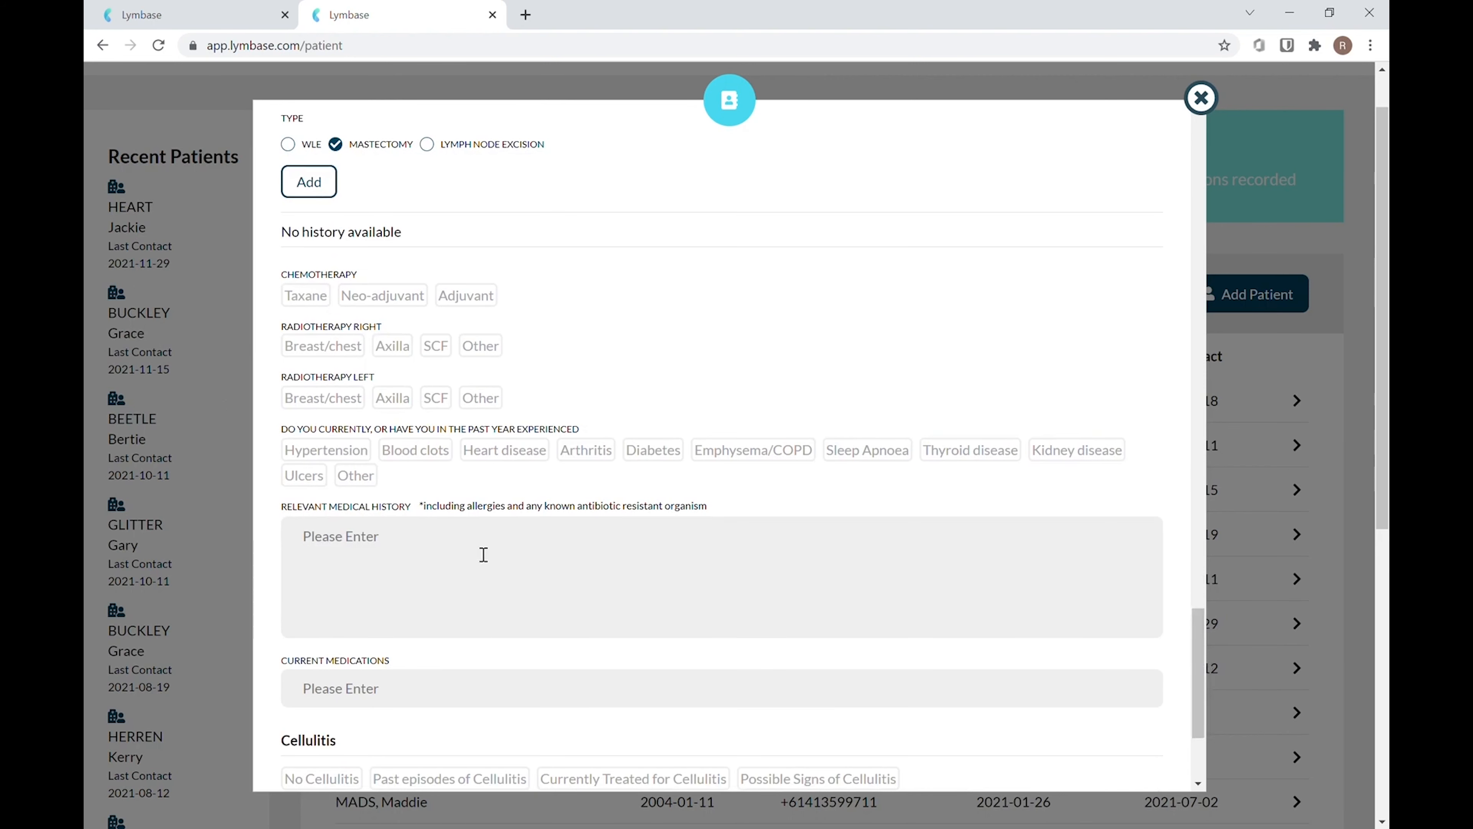
left_click(314, 300)
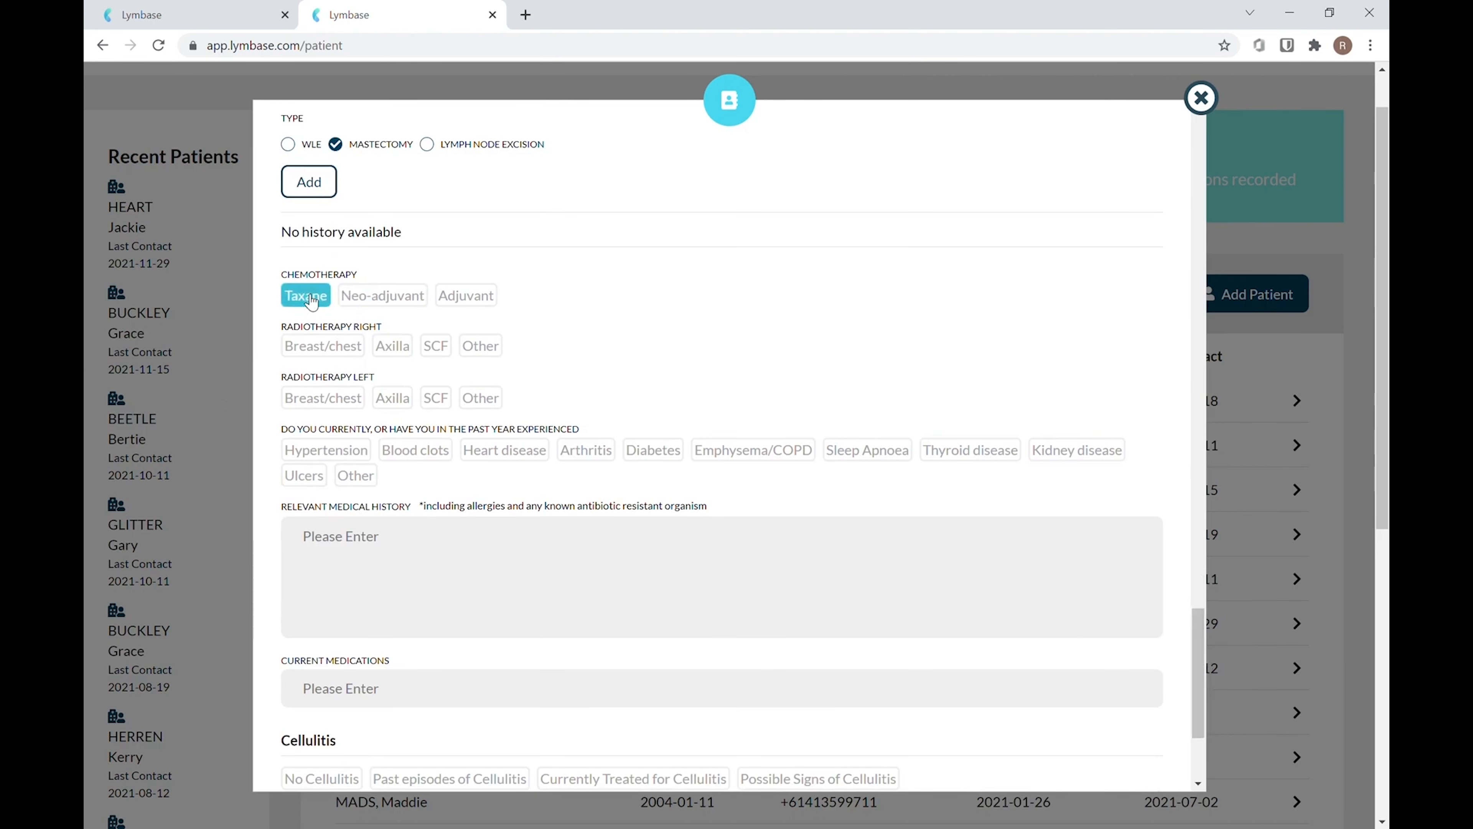
left_click(344, 354)
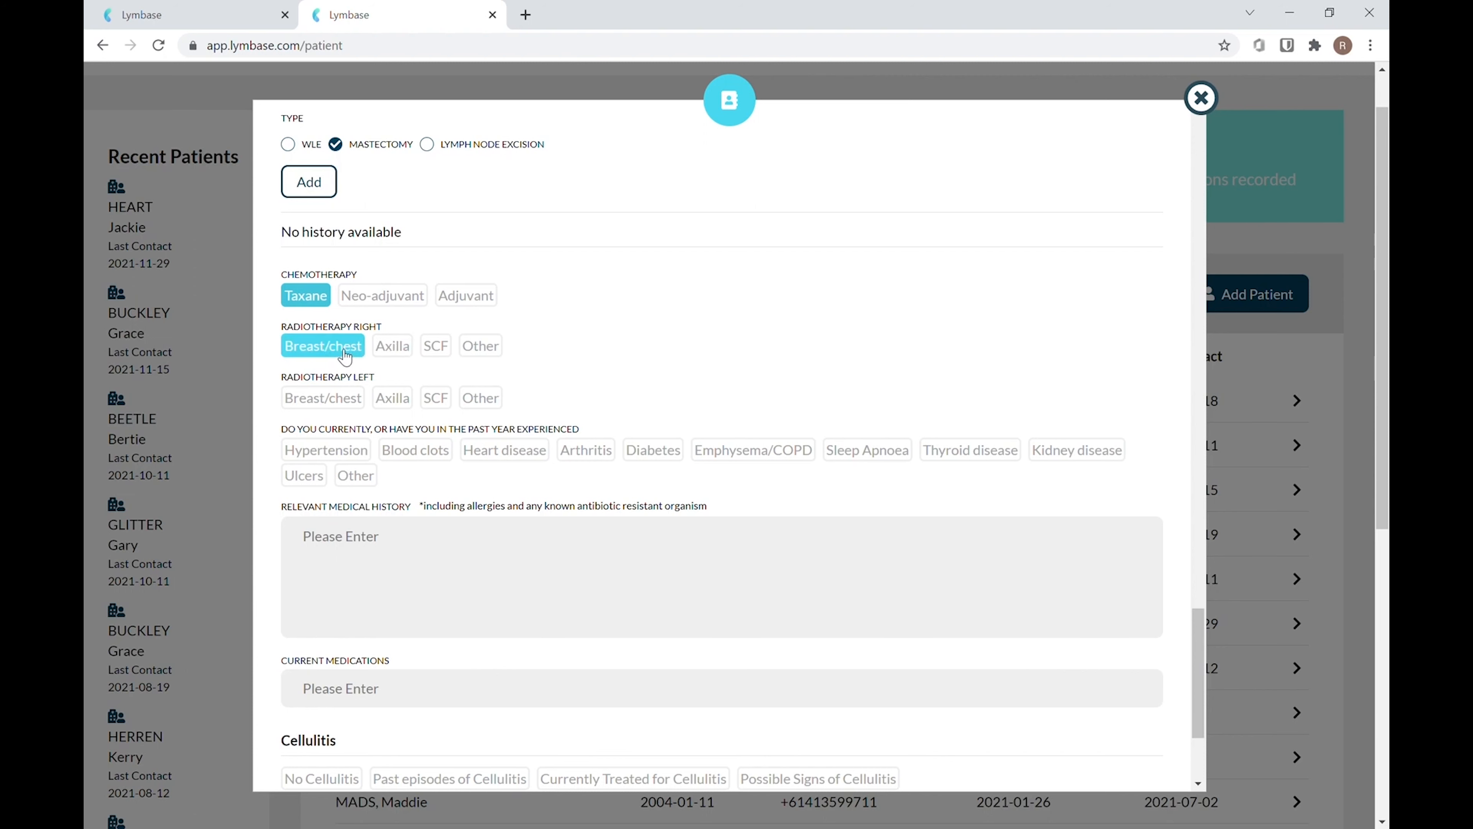
left_click(410, 348)
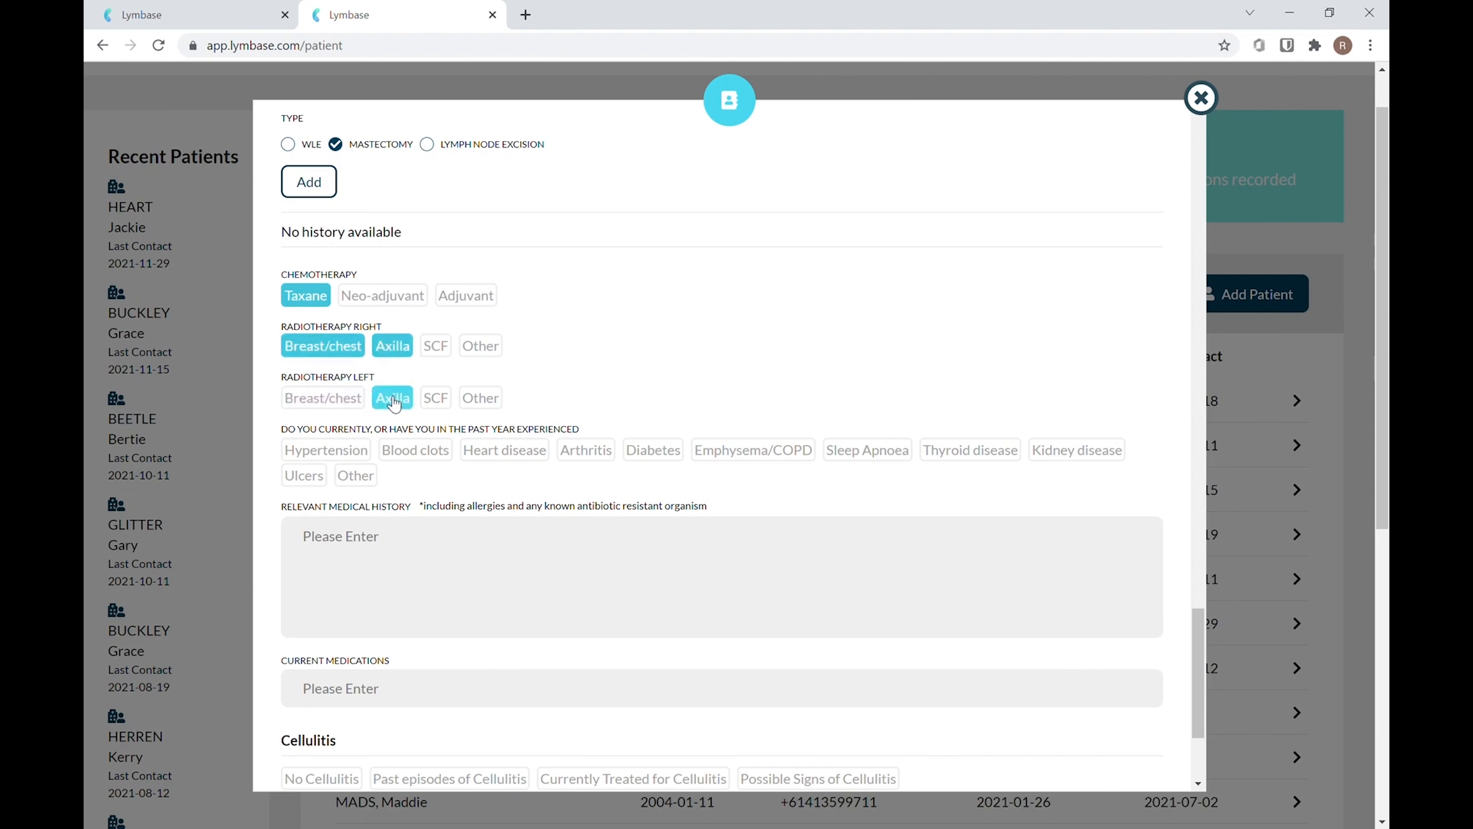
left_click(365, 399)
left_click(366, 400)
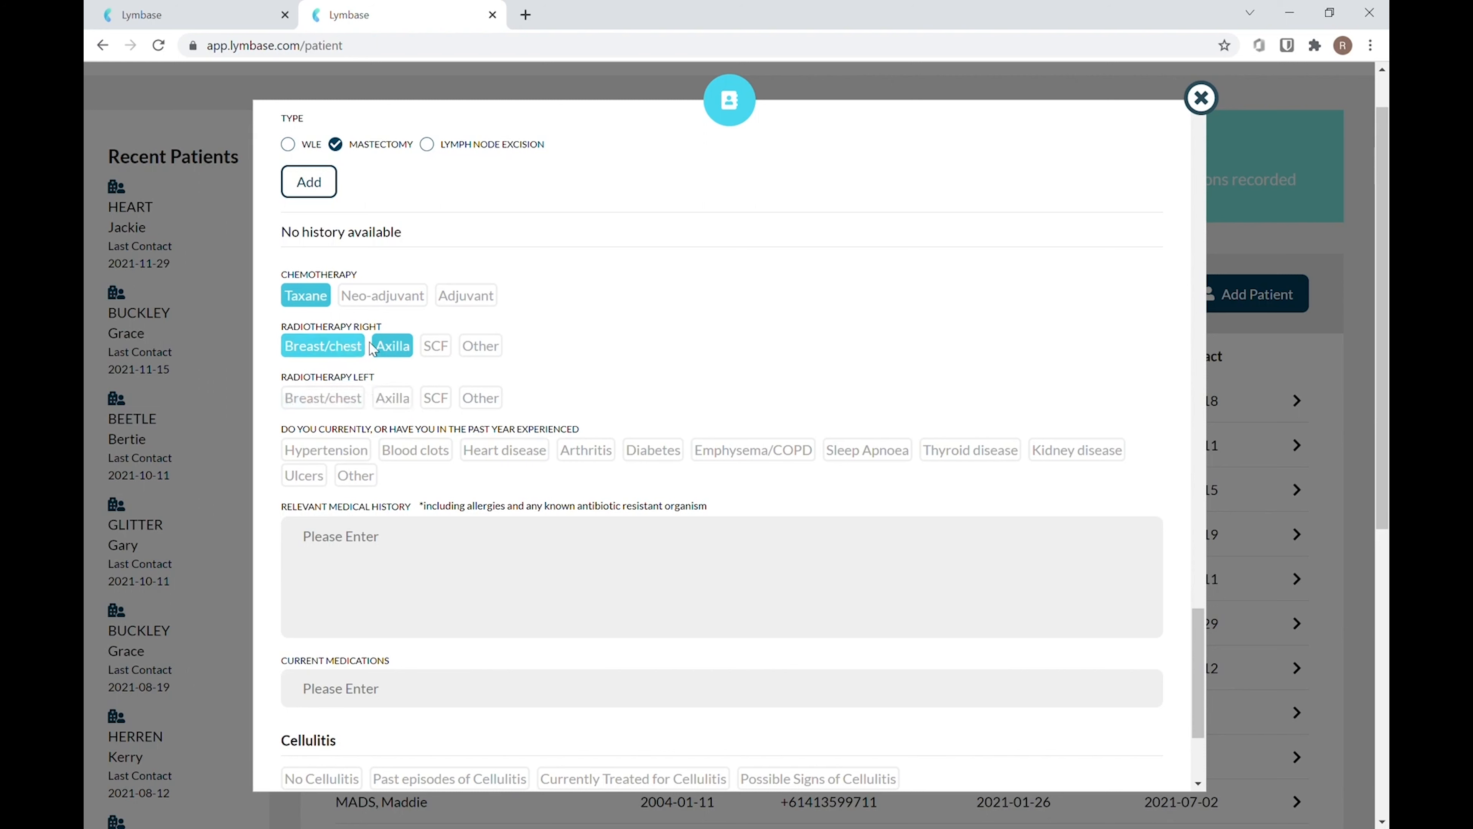
left_click(363, 347)
left_click(348, 399)
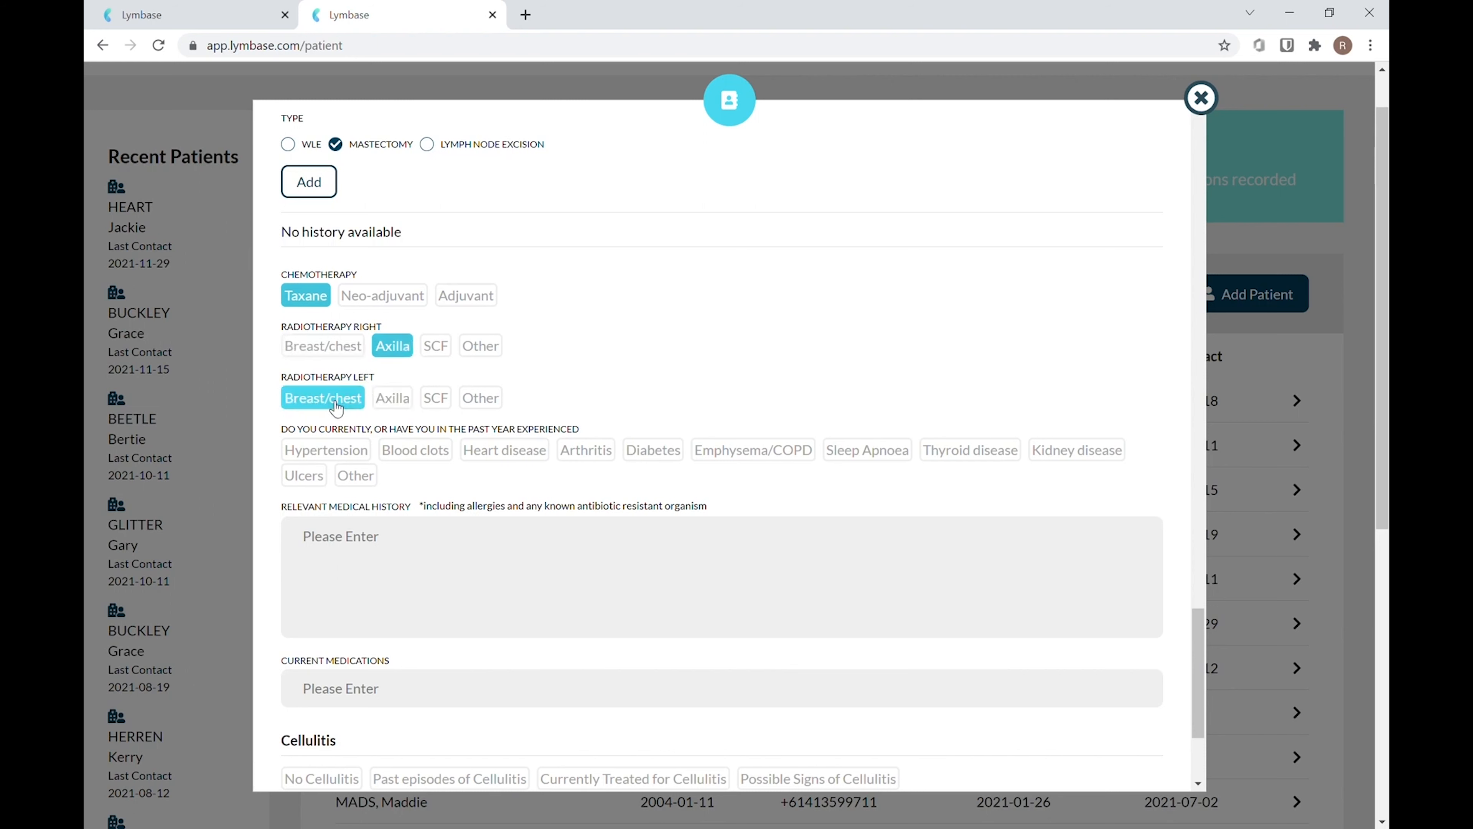
left_click(401, 347)
left_click(408, 400)
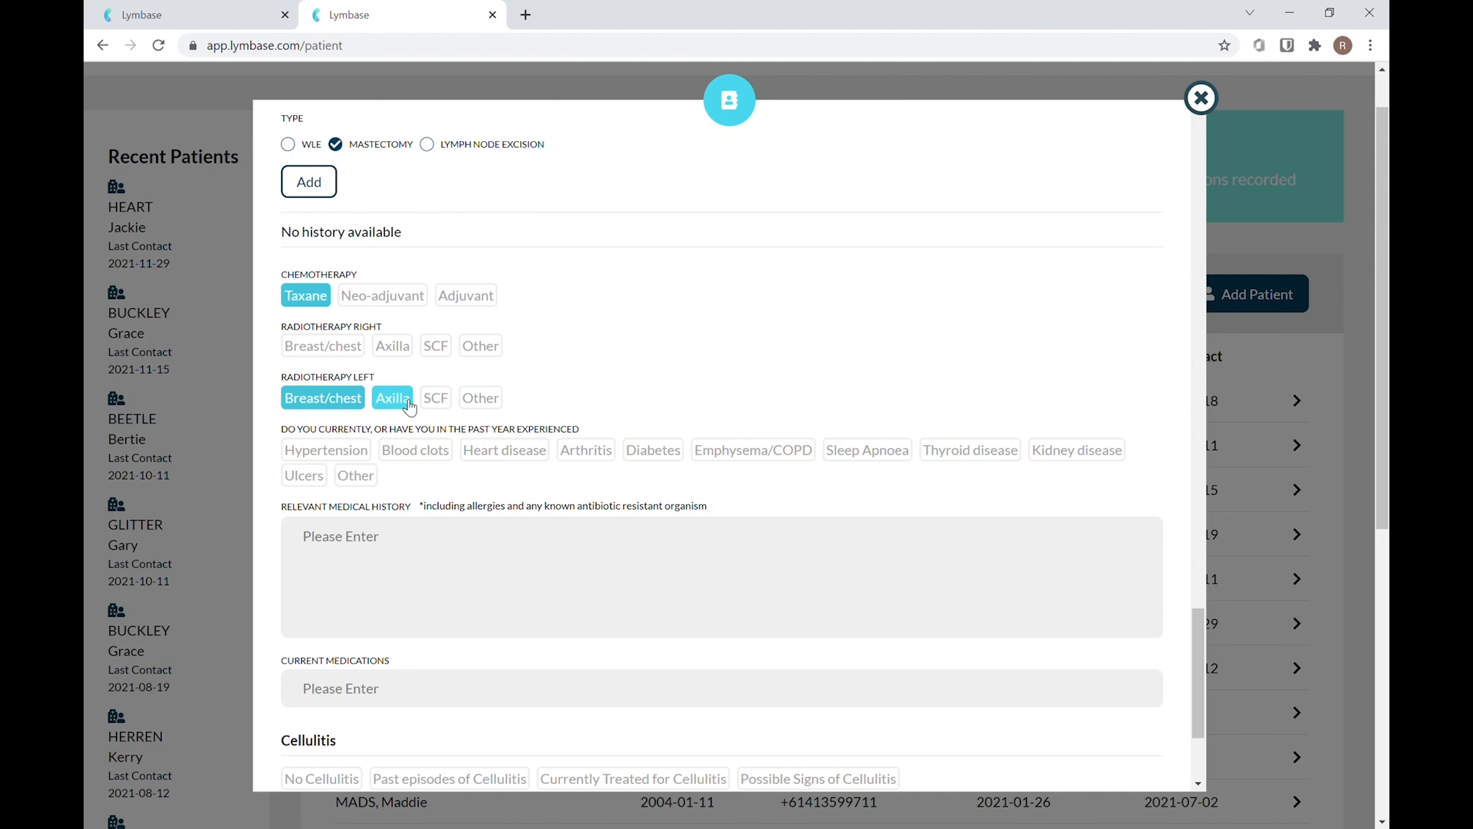
Mark Heart disease as a condition experienced in the past year
left_click(522, 448)
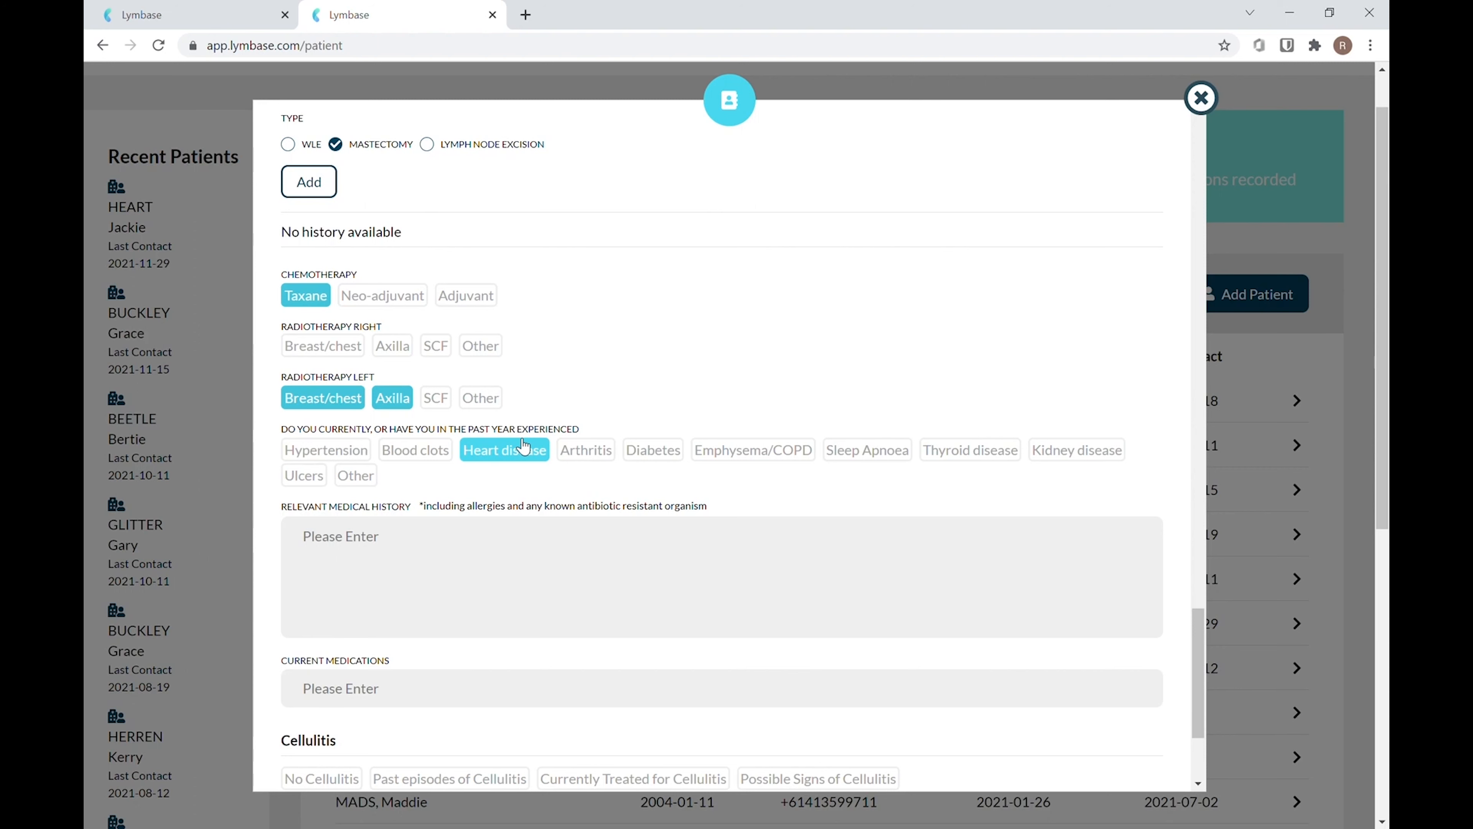
Deselect Heart disease and choose Past episodes of Cellulitis in the Cellulitis section
left_click(523, 448)
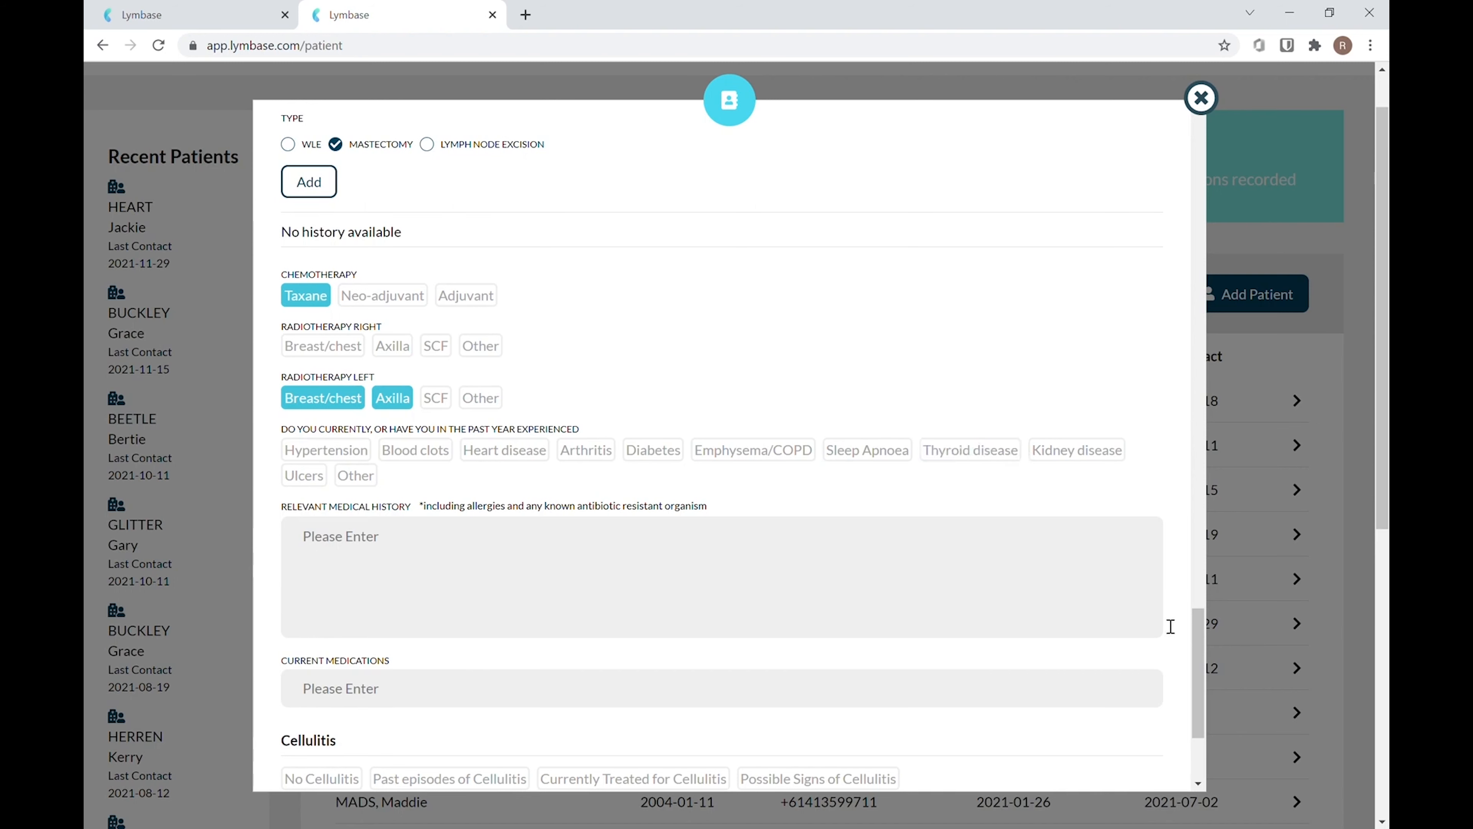
left_click_drag(1198, 645, 1203, 684)
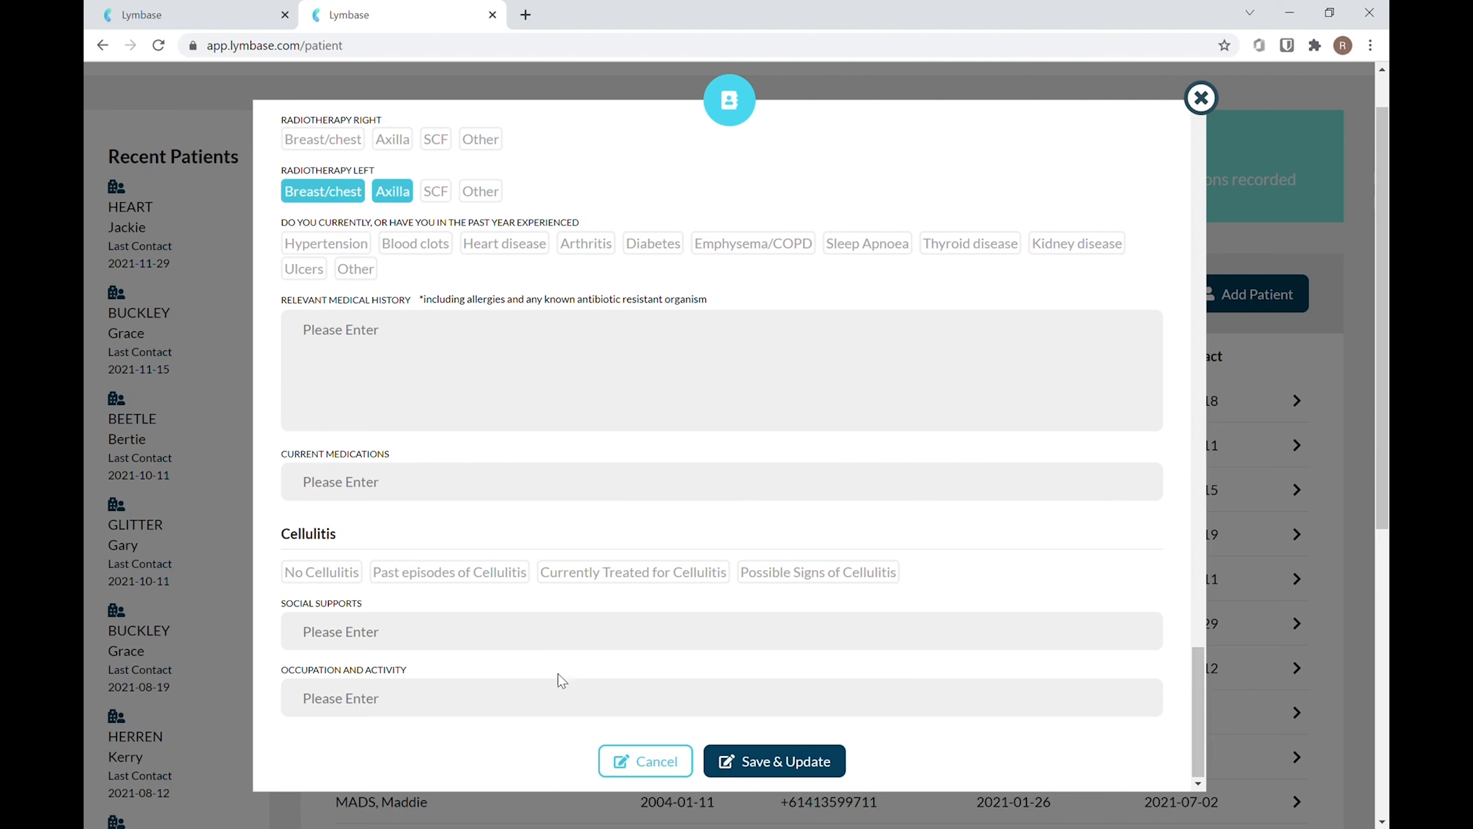
left_click(482, 573)
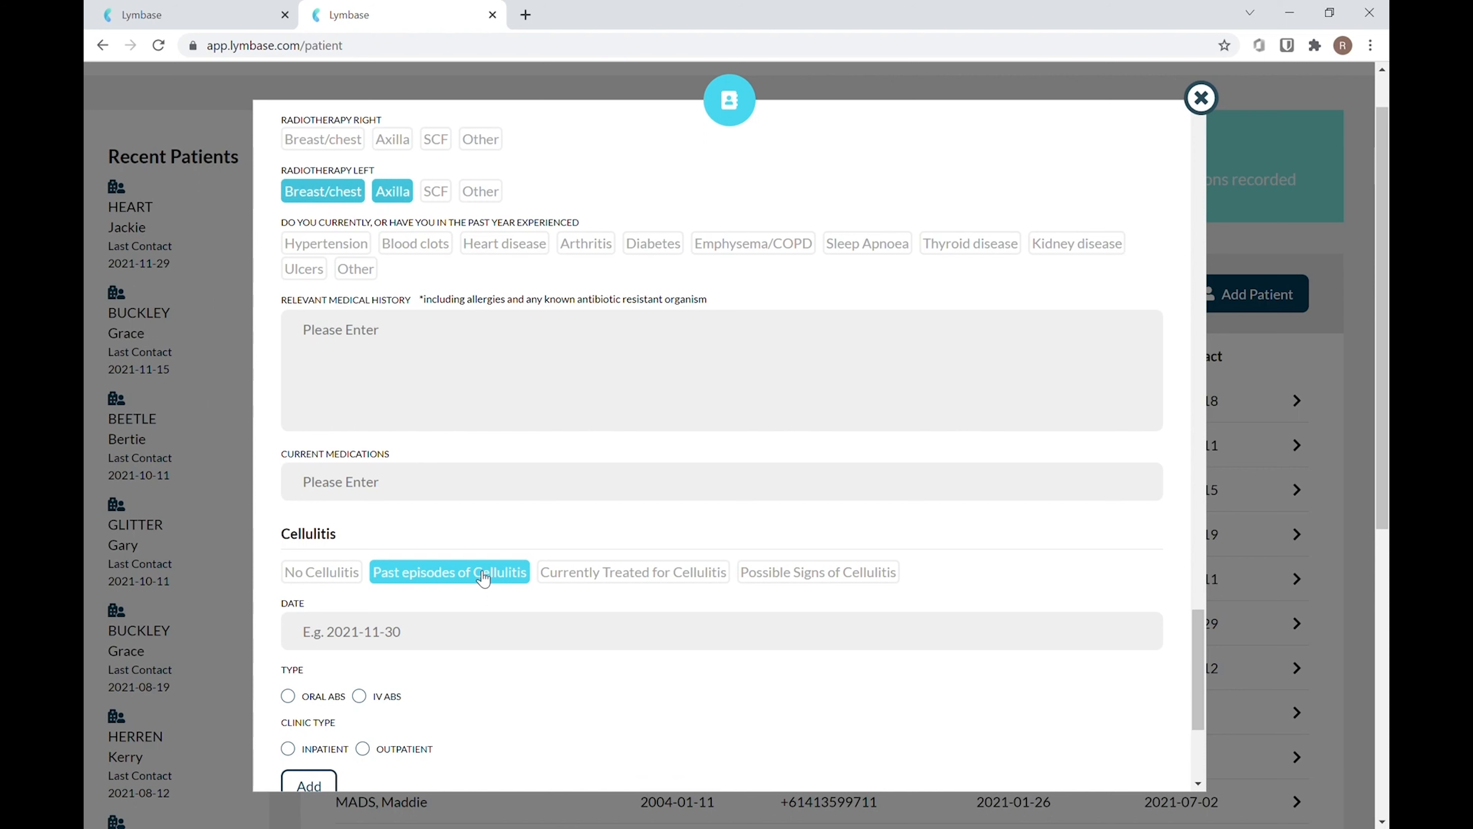
Add a past cellulitis episode dated 2021-11-09 with IV antibiotics, inpatient clinic type, and an 8-day length of stay
left_click(318, 635)
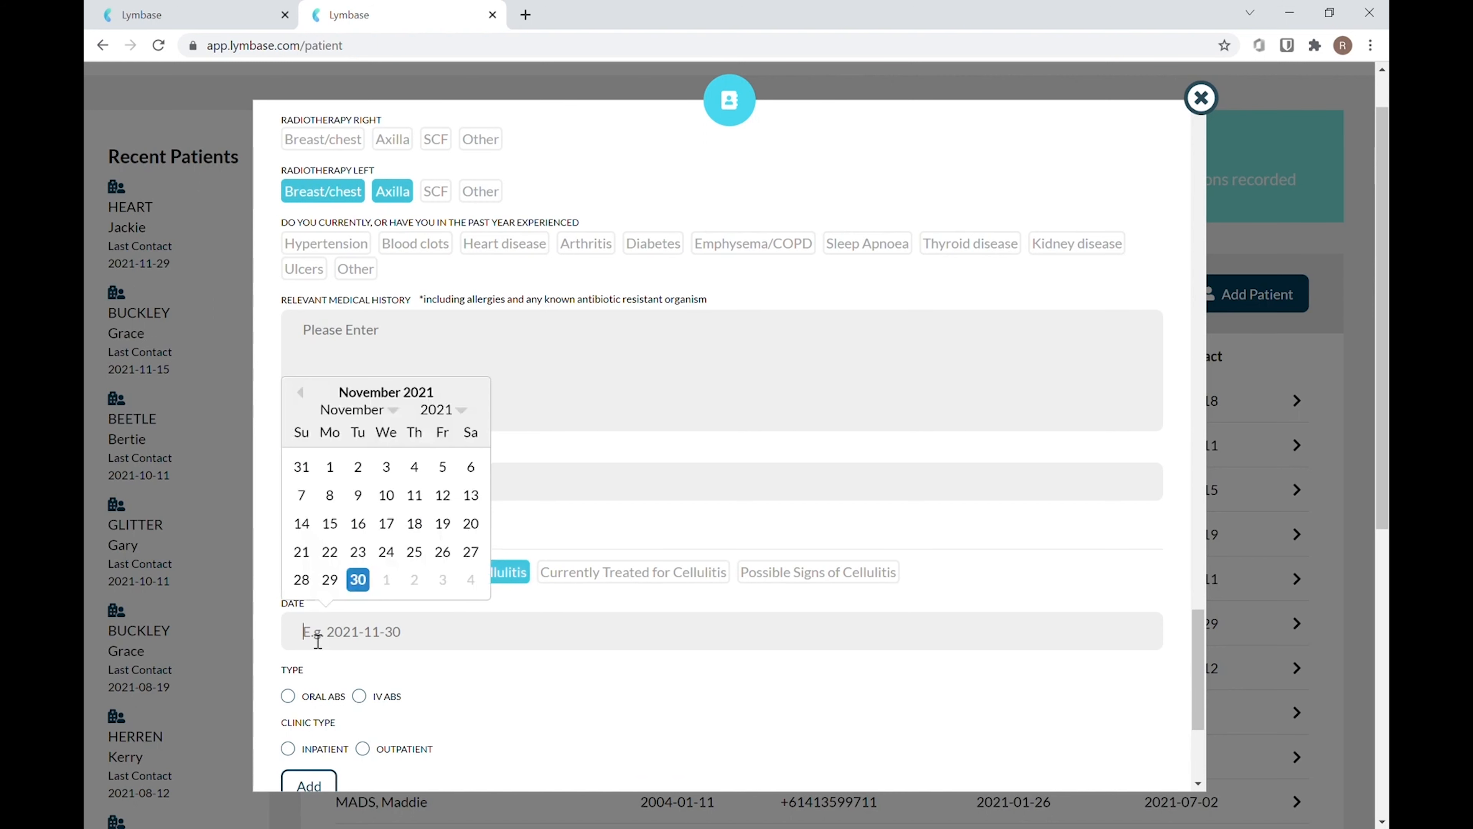
left_click(366, 502)
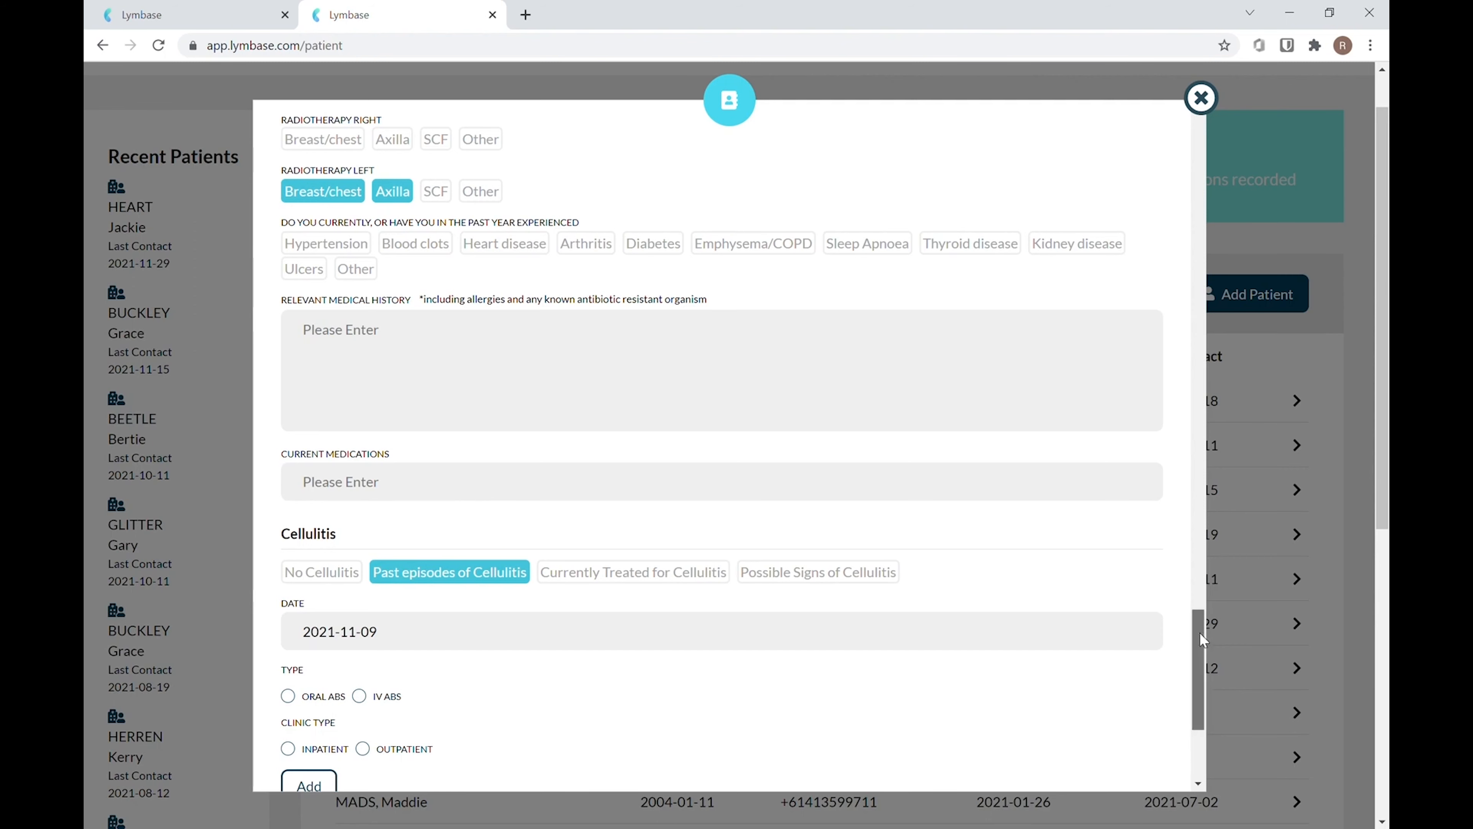
left_click_drag(1200, 634, 1208, 664)
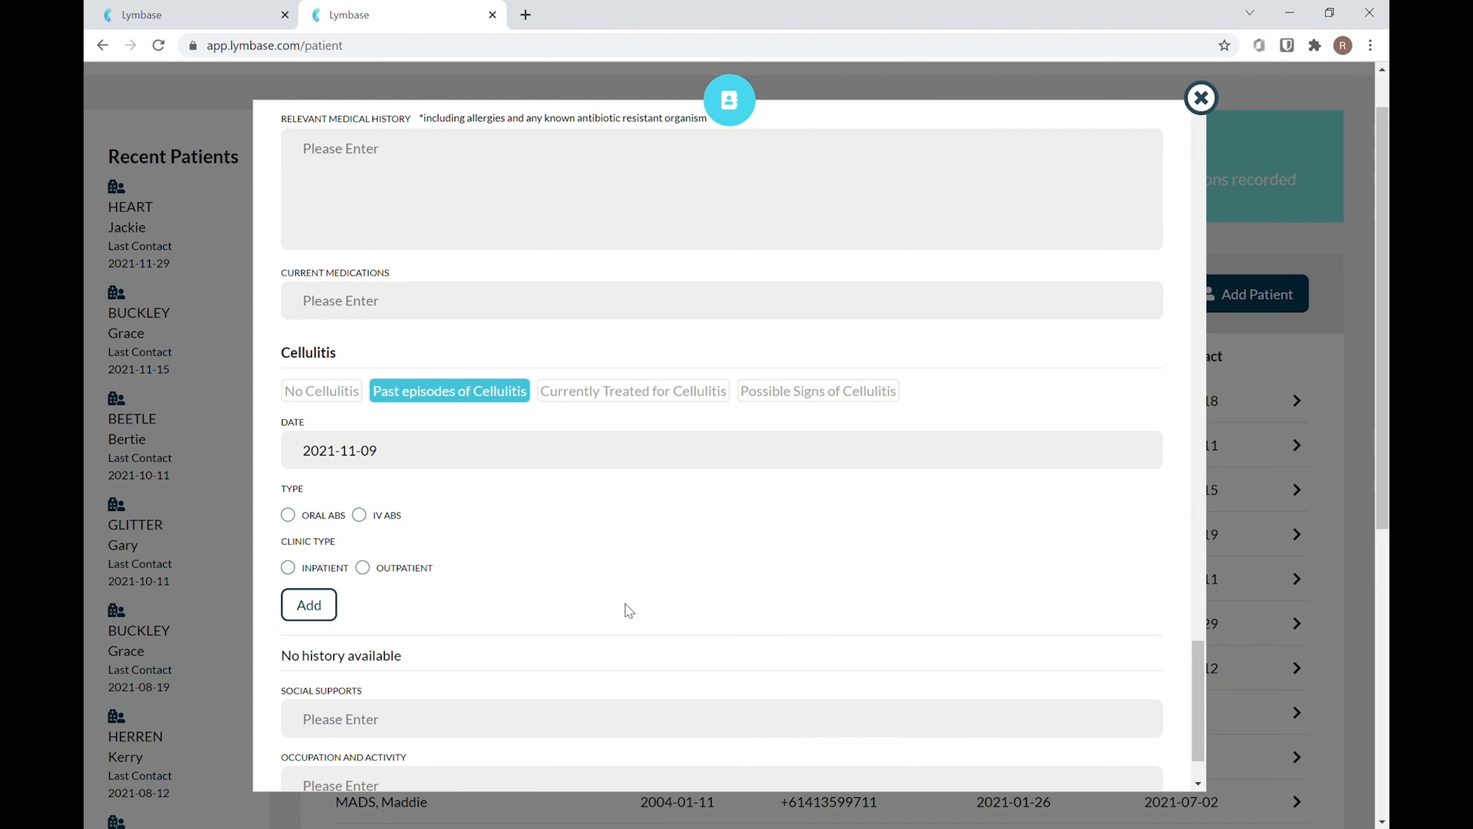
left_click(359, 516)
left_click(289, 569)
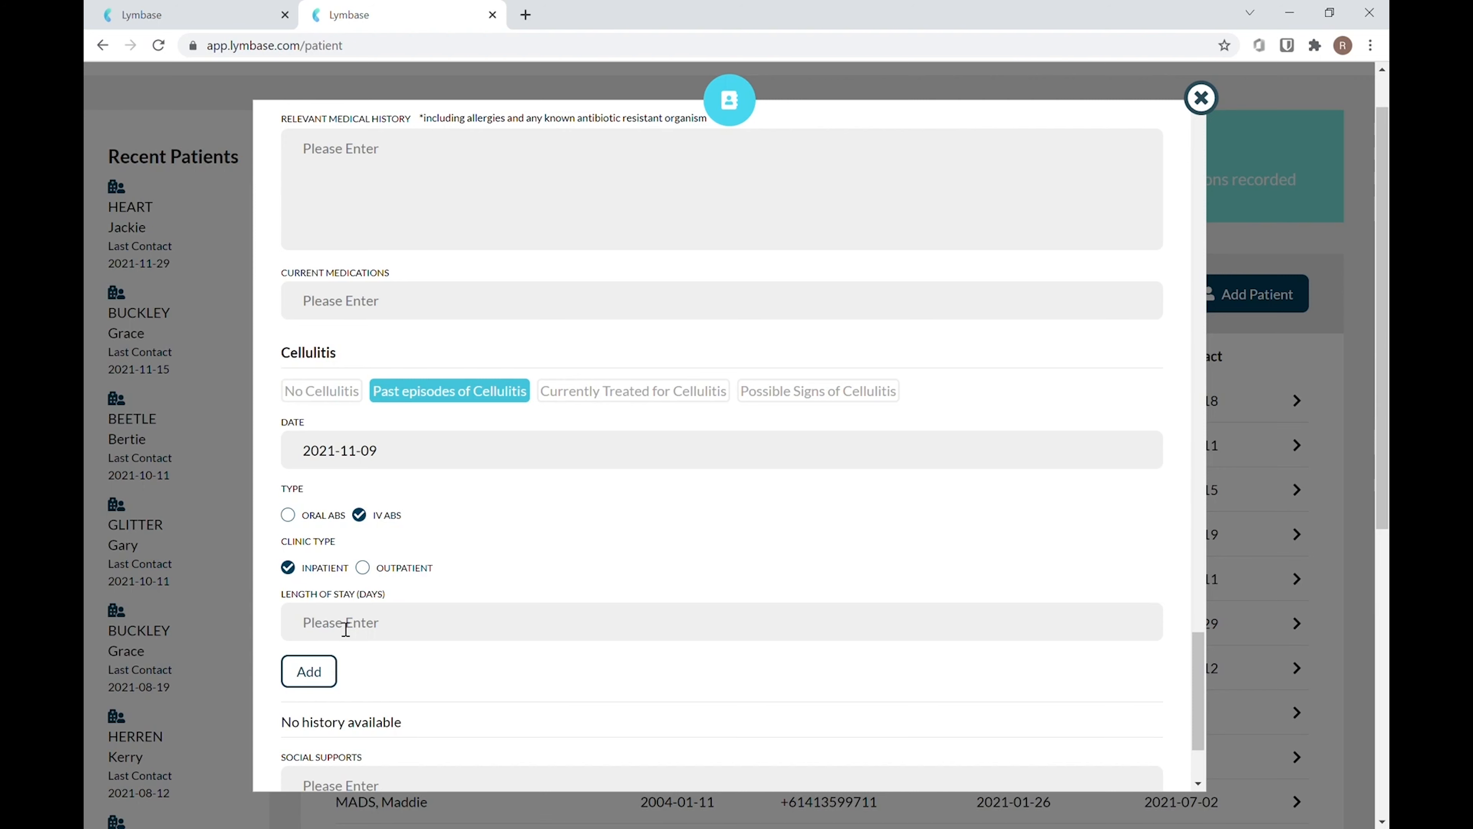
type("8")
left_click(310, 671)
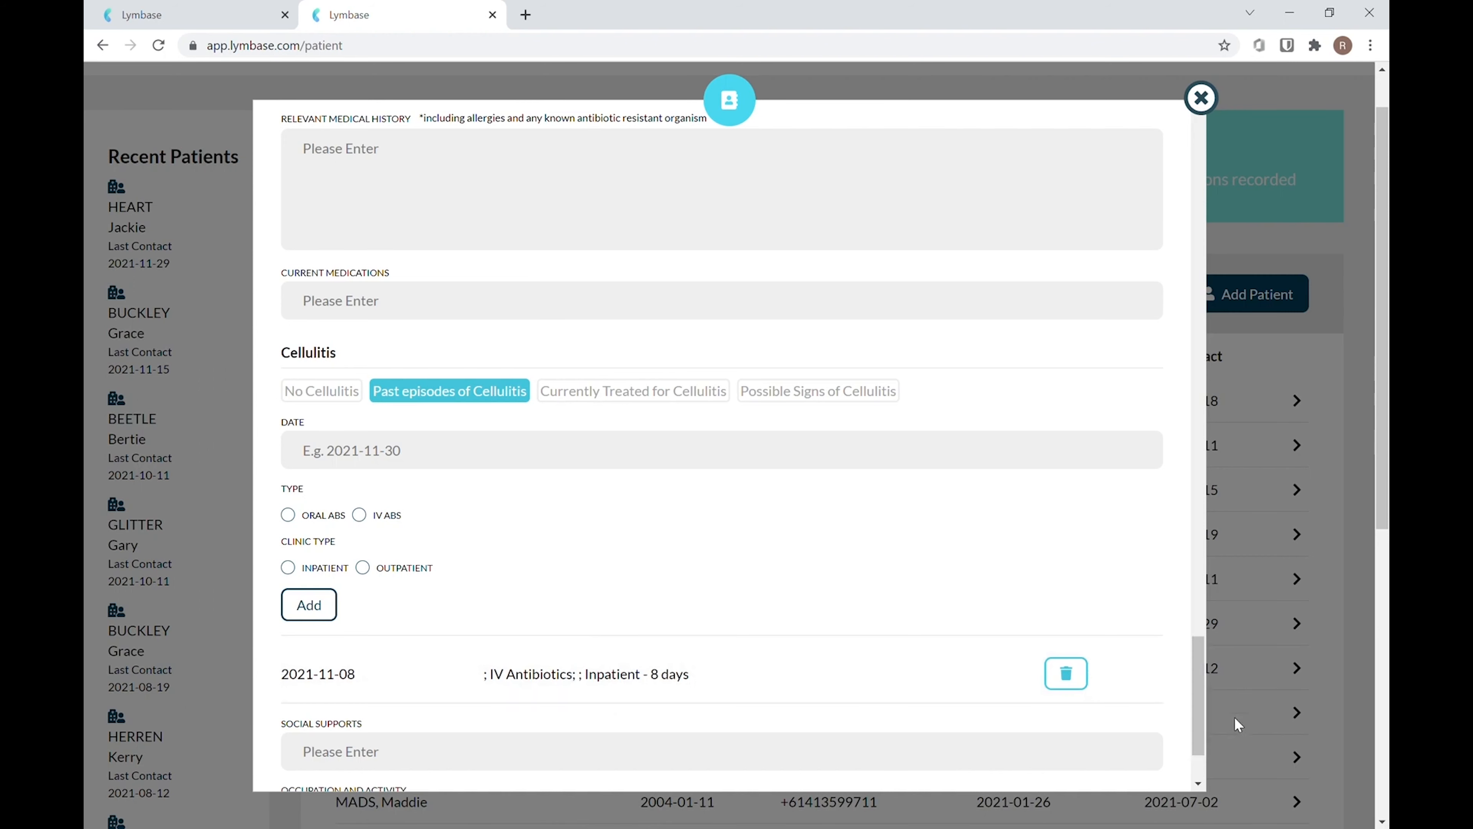
Reselect Left as the affected area and try to save the patient record
left_click_drag(1205, 679, 1209, 723)
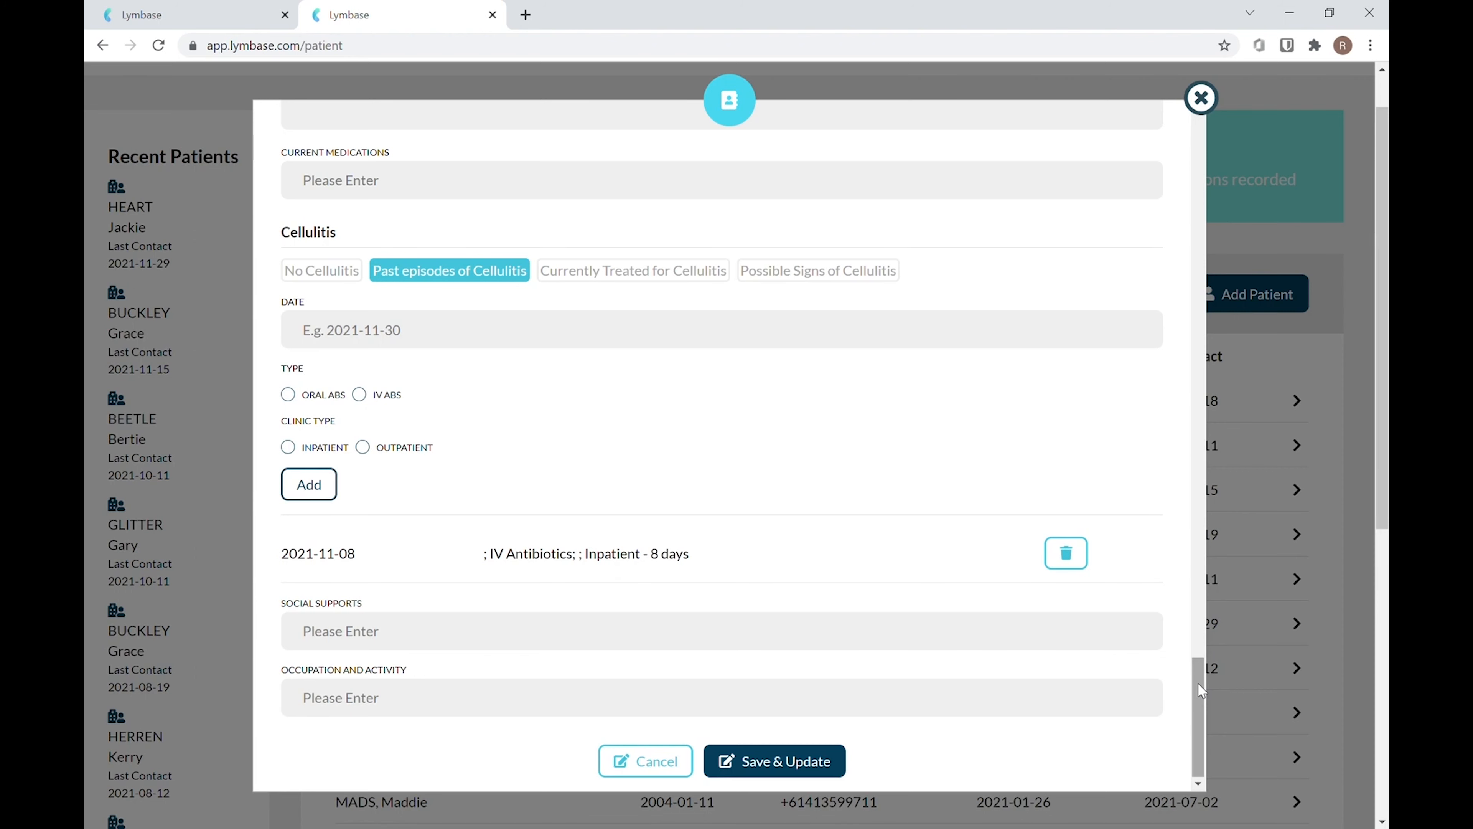
left_click_drag(1198, 683, 1219, 472)
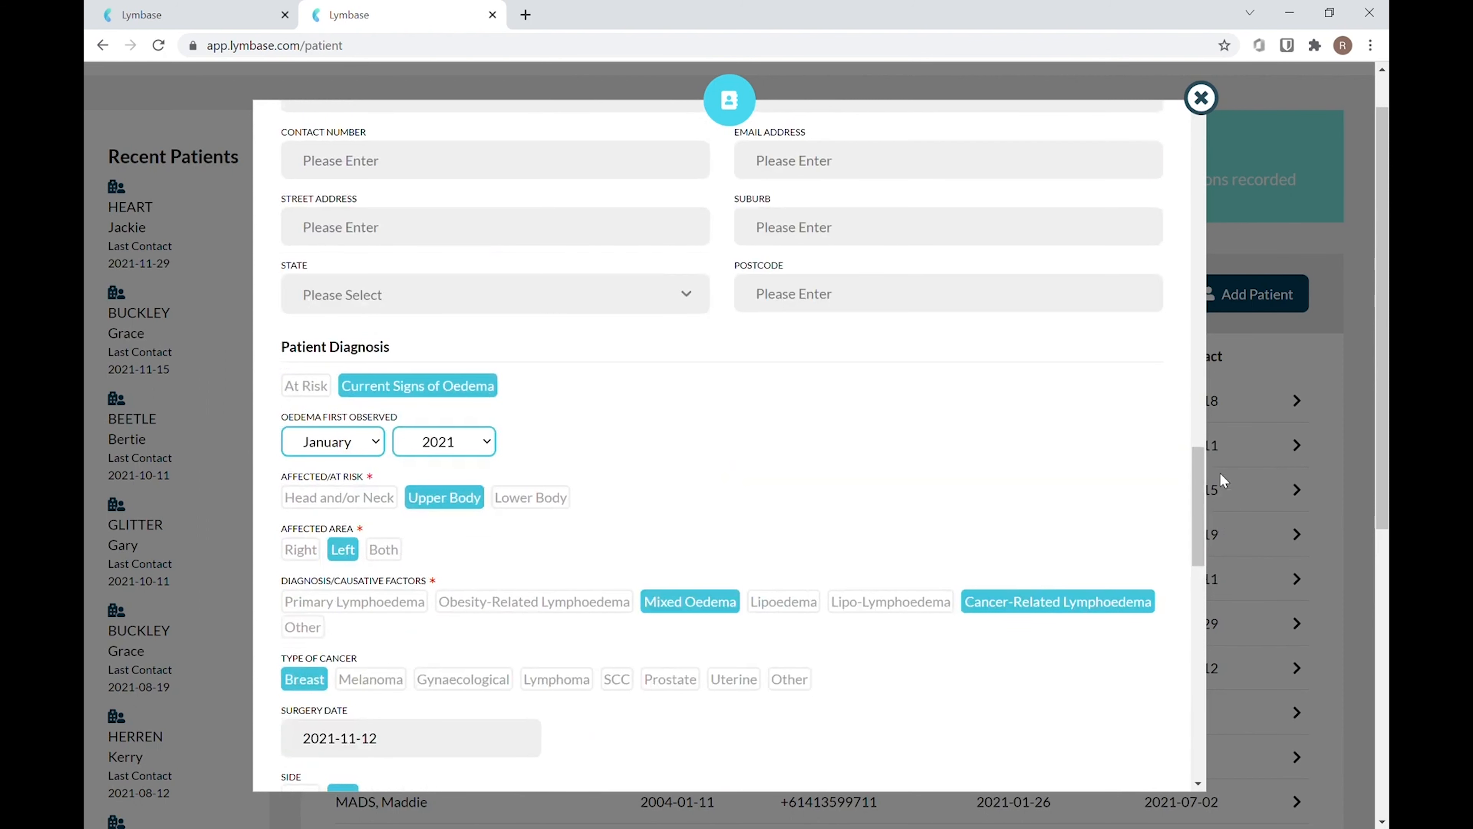
left_click(351, 548)
left_click_drag(1210, 508, 1145, 763)
left_click(818, 765)
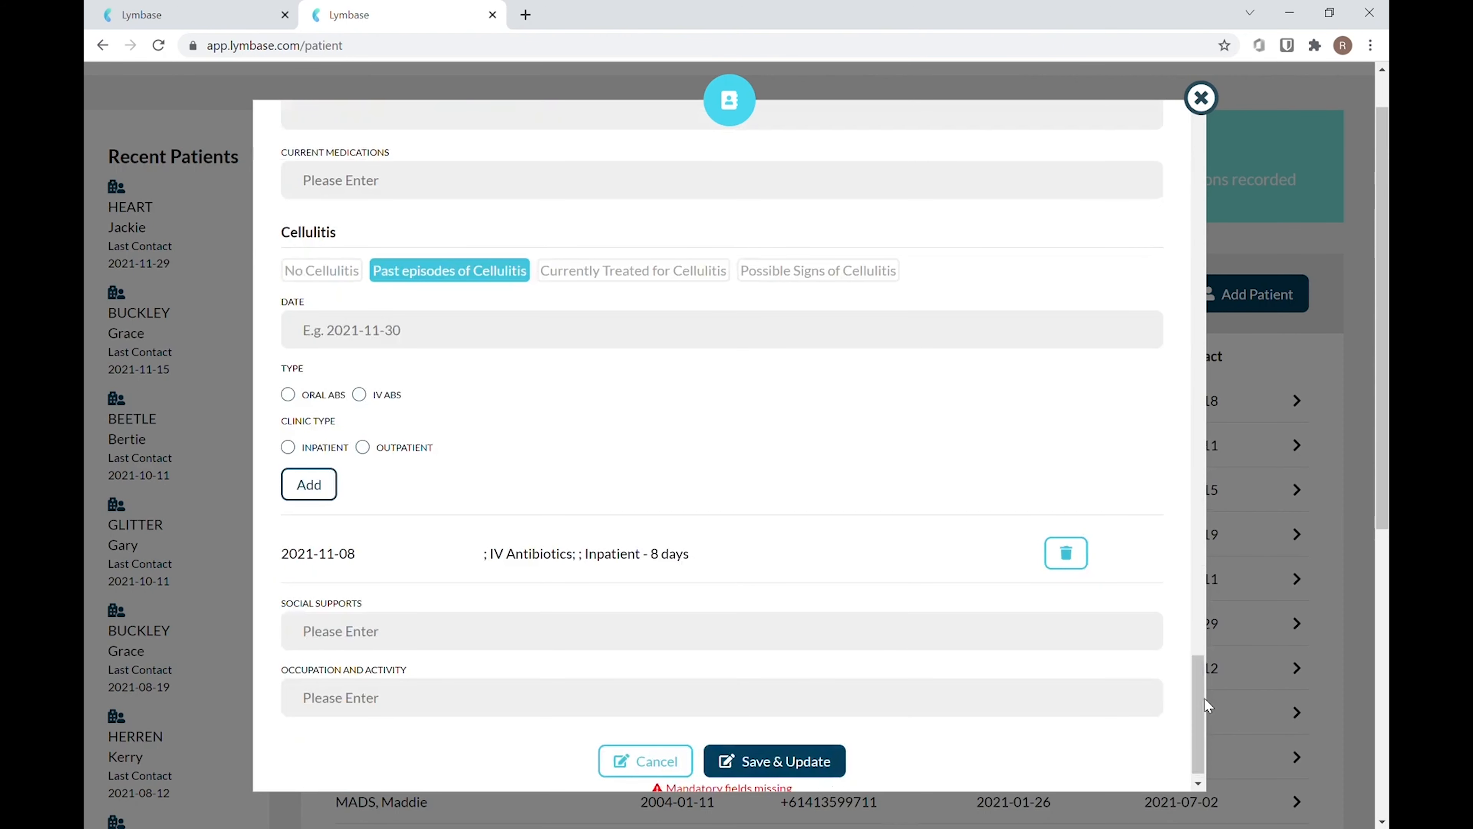
Select Left as the affected area again and save the patient record, then review the patient list
left_click_drag(1199, 698, 1251, 518)
left_click(350, 370)
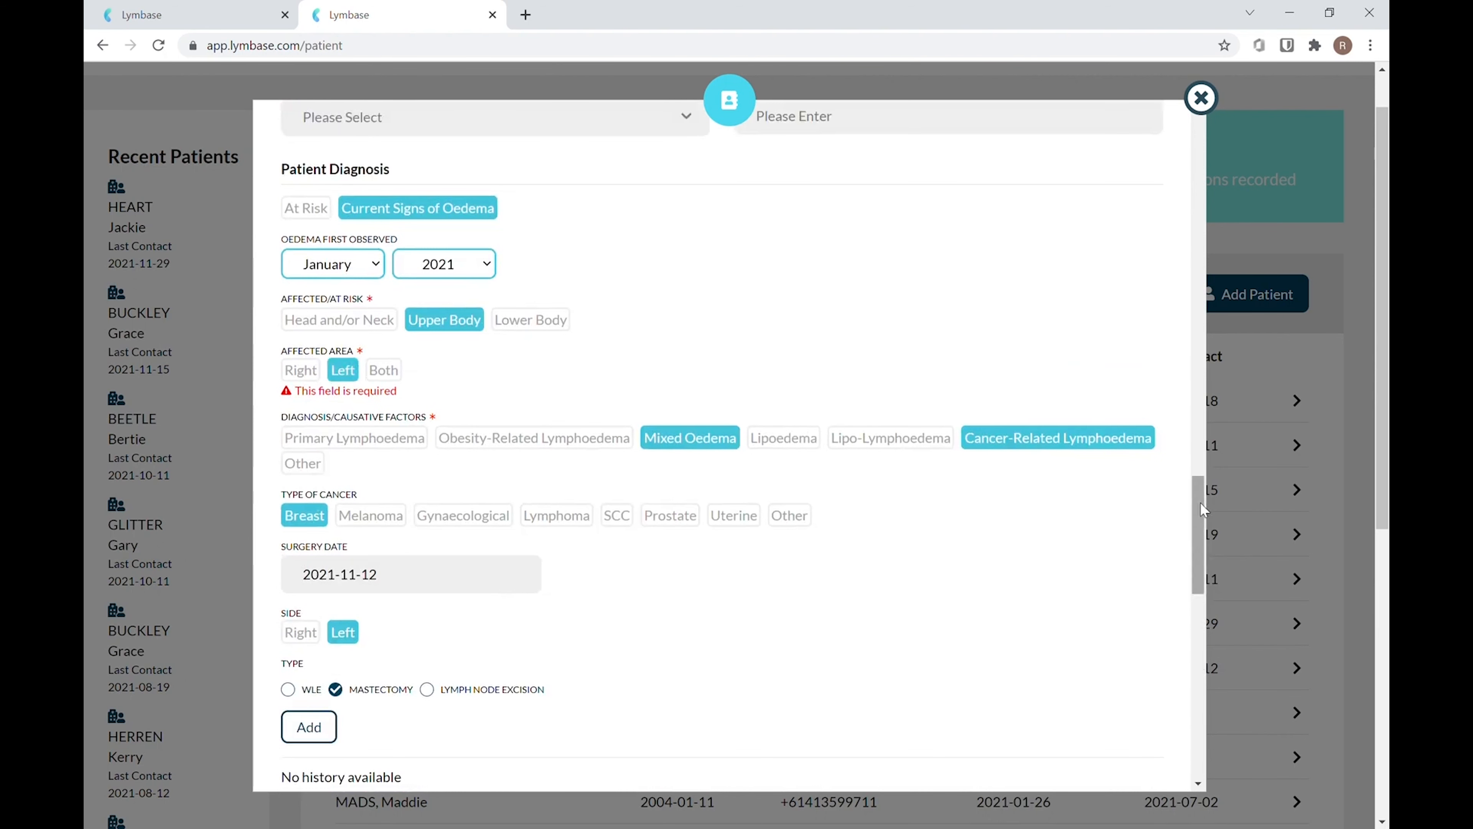
left_click_drag(1200, 503, 1172, 733)
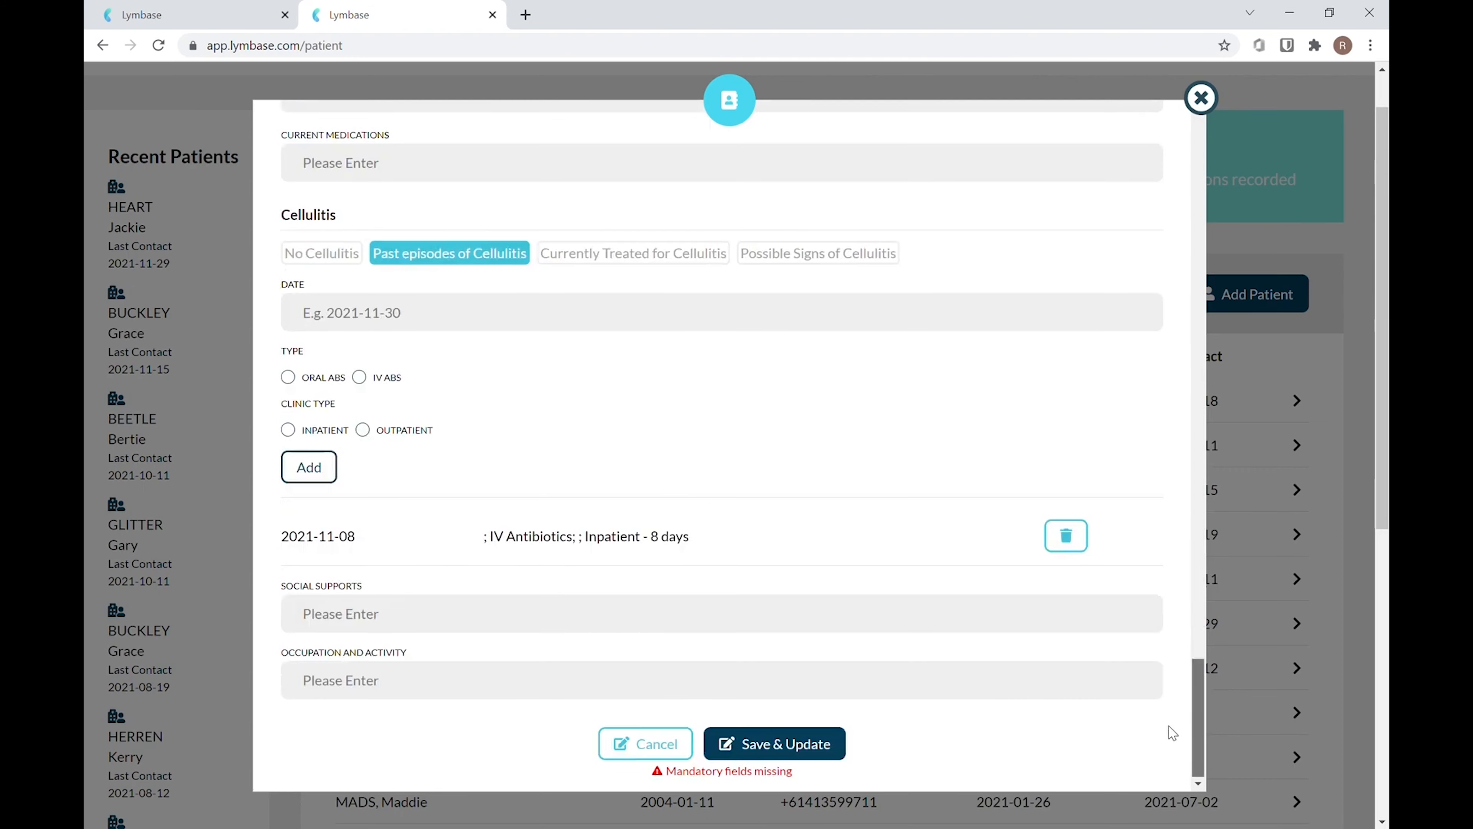
left_click(776, 743)
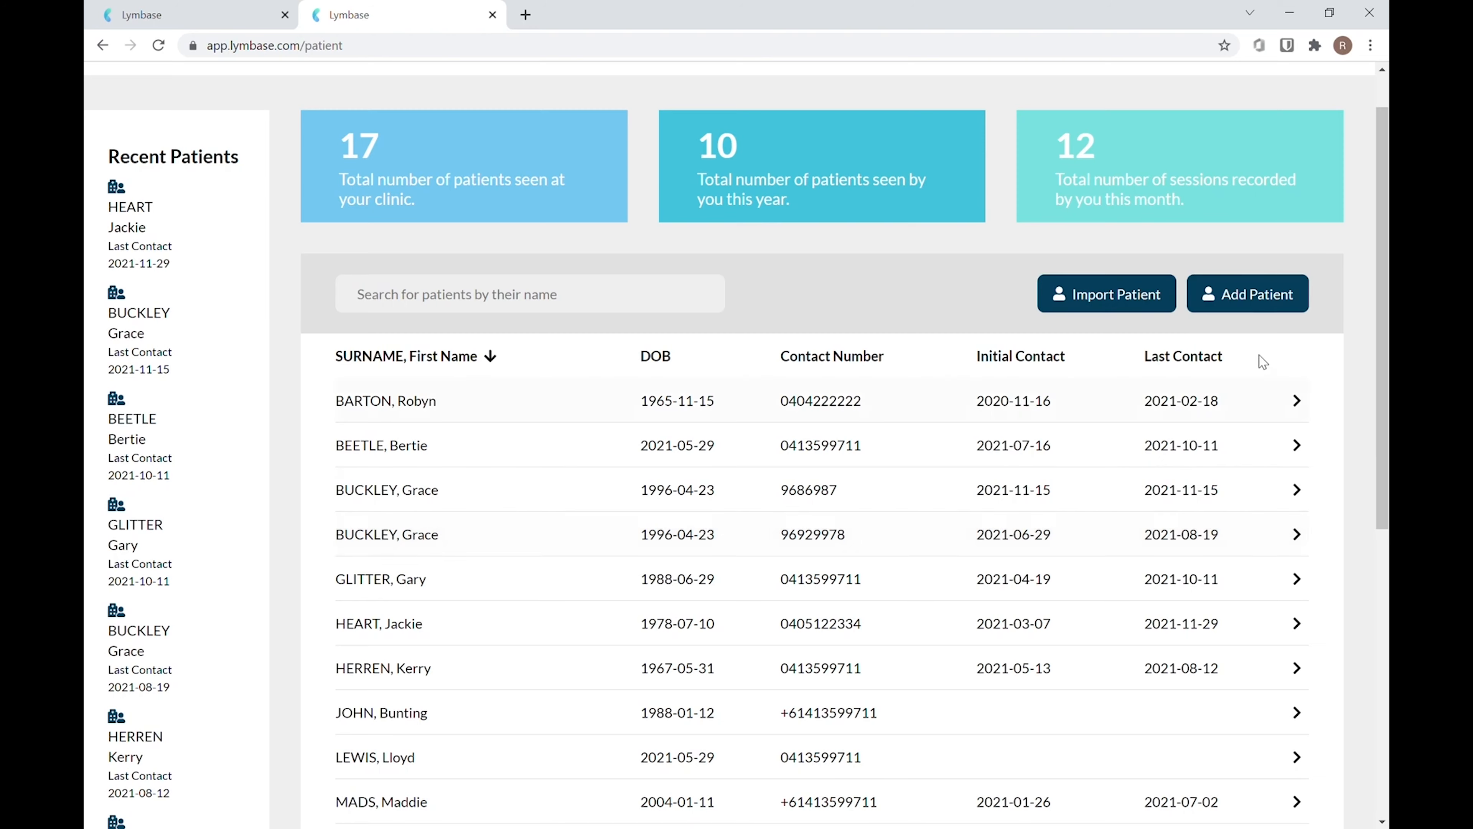
left_click_drag(1385, 353, 1386, 580)
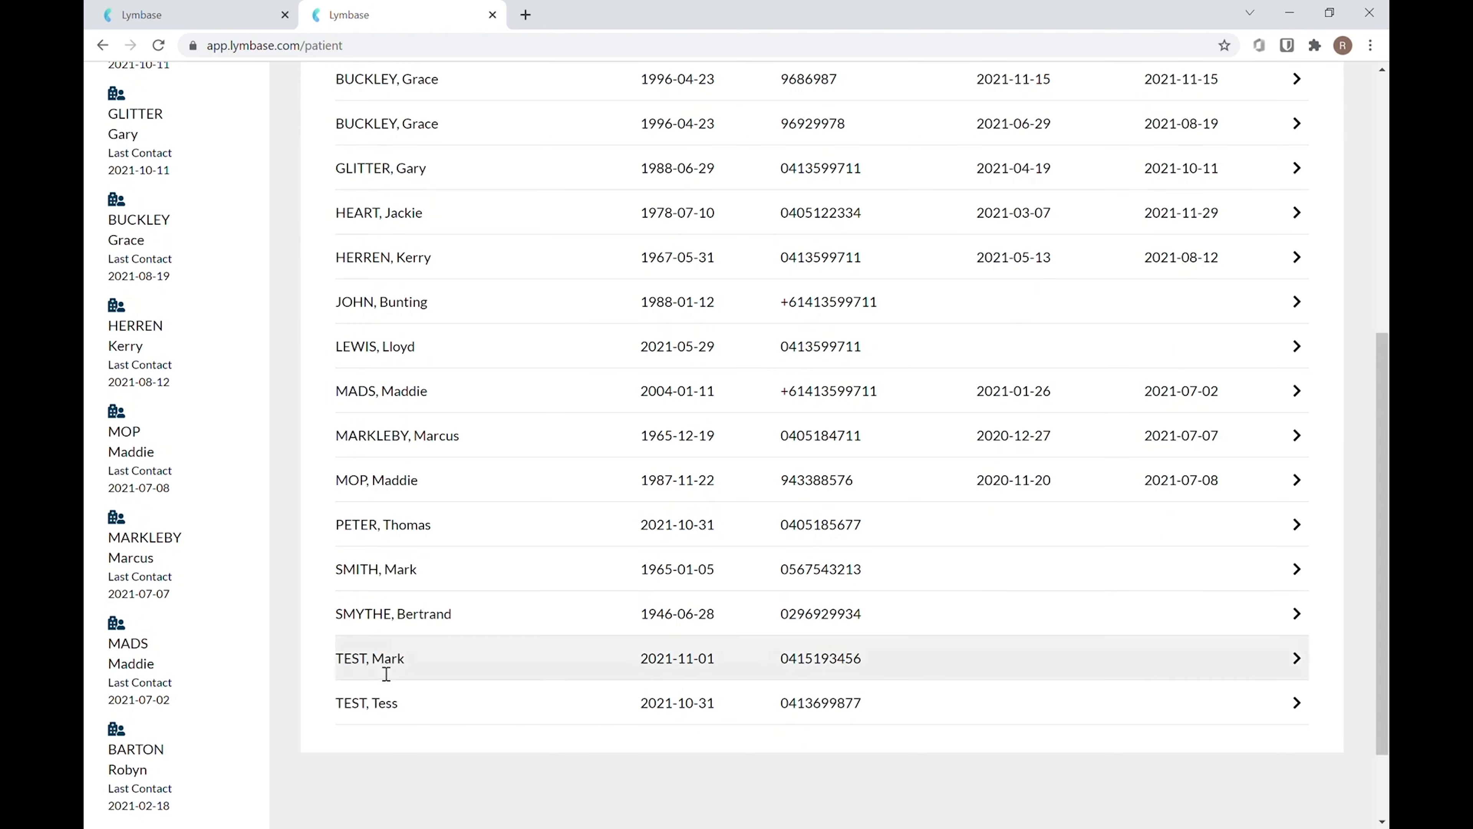